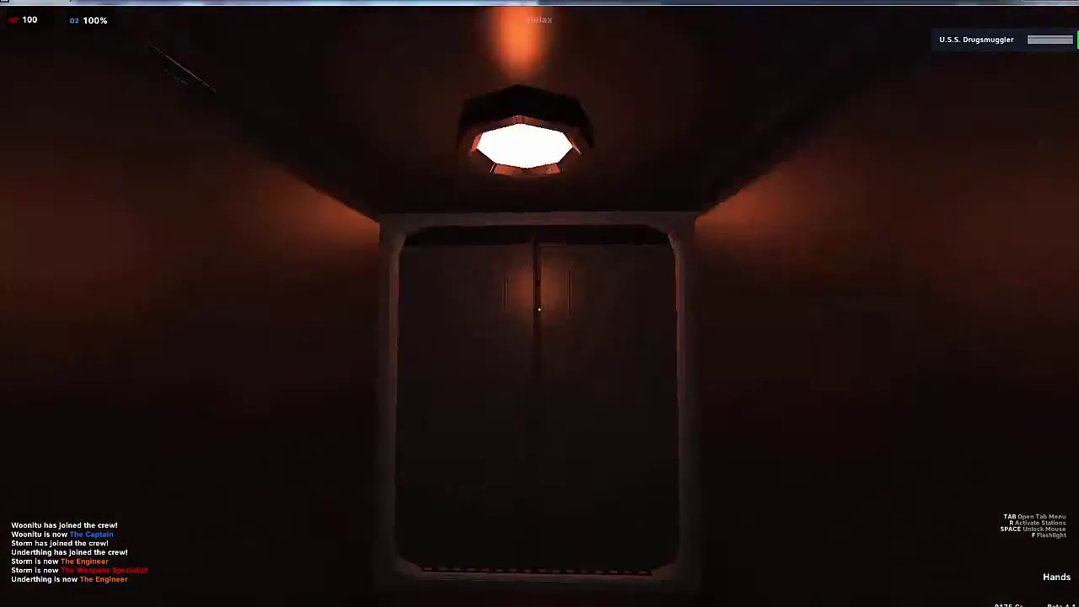
Walk from crew quarters past the lounge and reactor panels into the teal-lit bridge.
key(w)
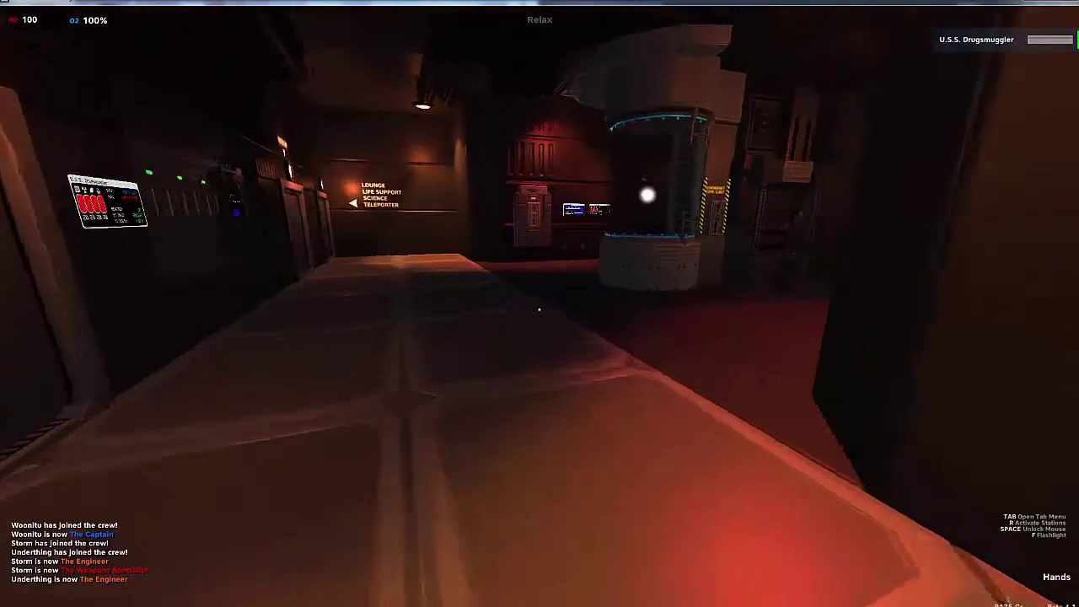
key(w)
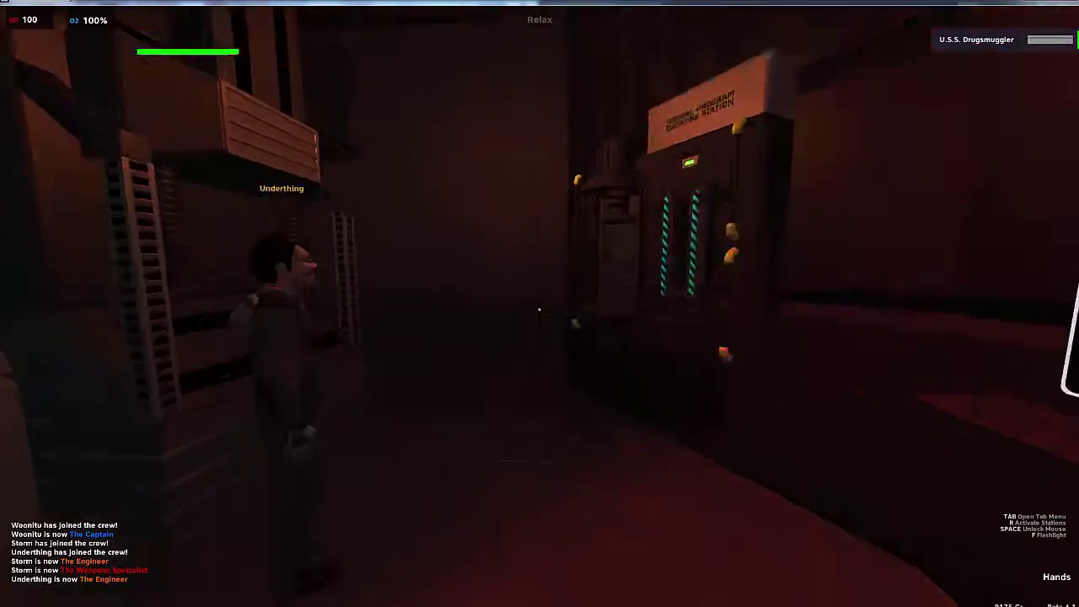
key(w)
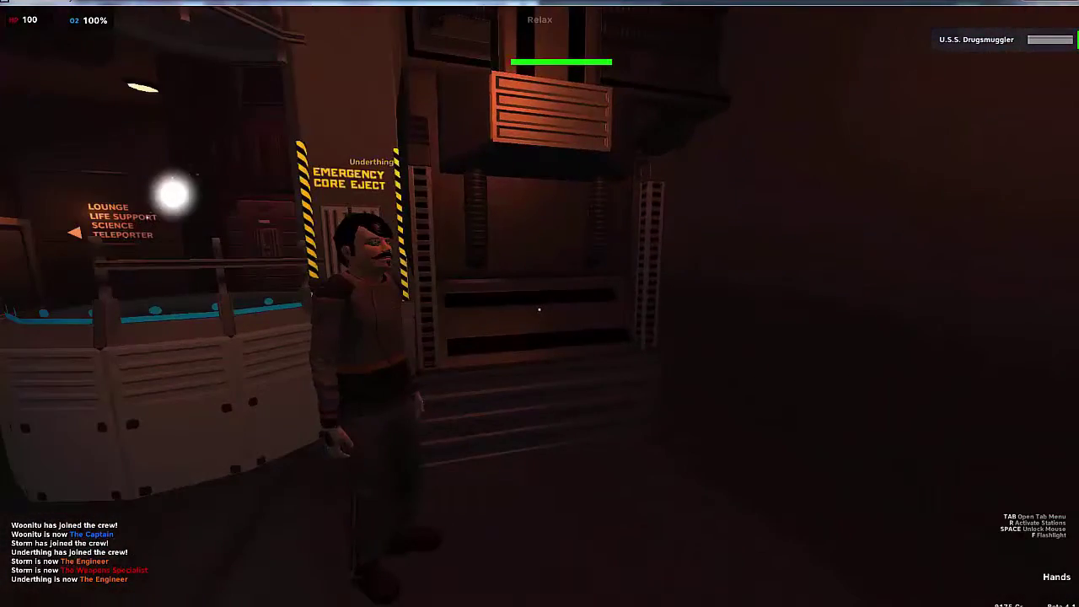
key(w)
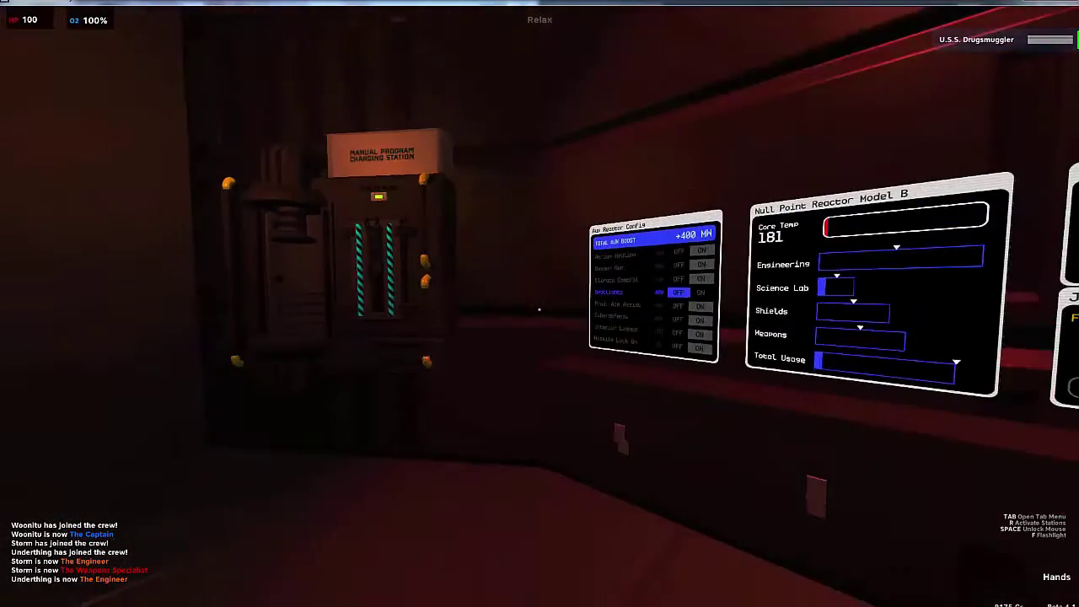
key(w)
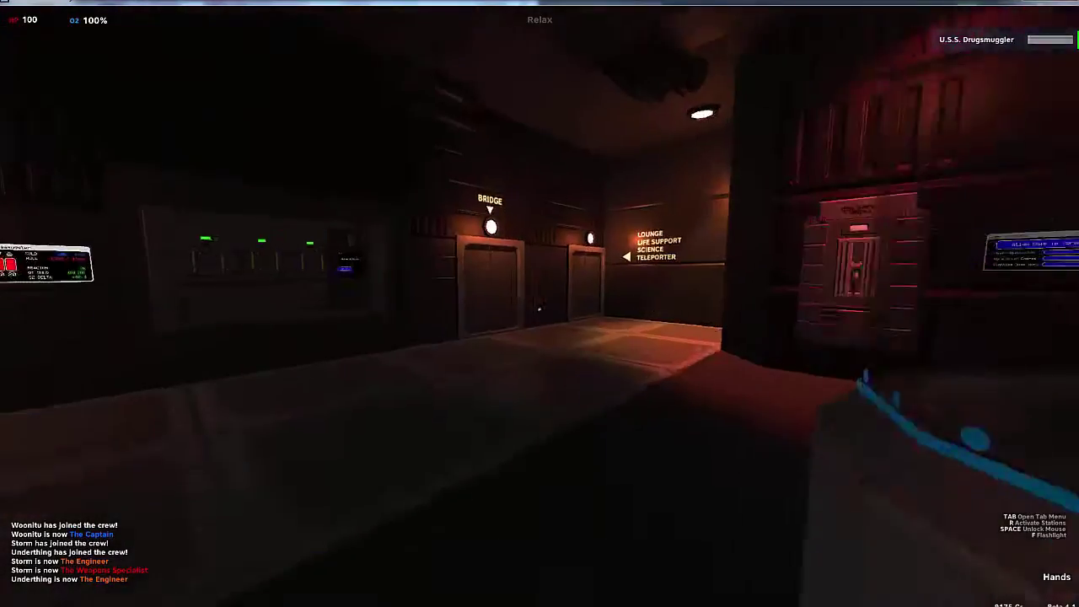
key(w)
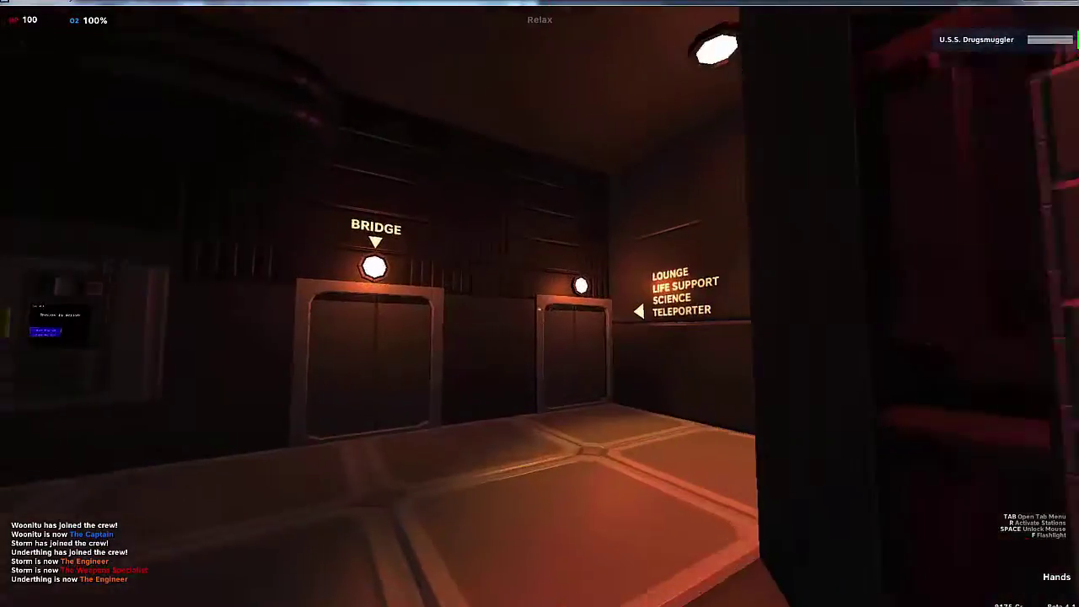
key(w)
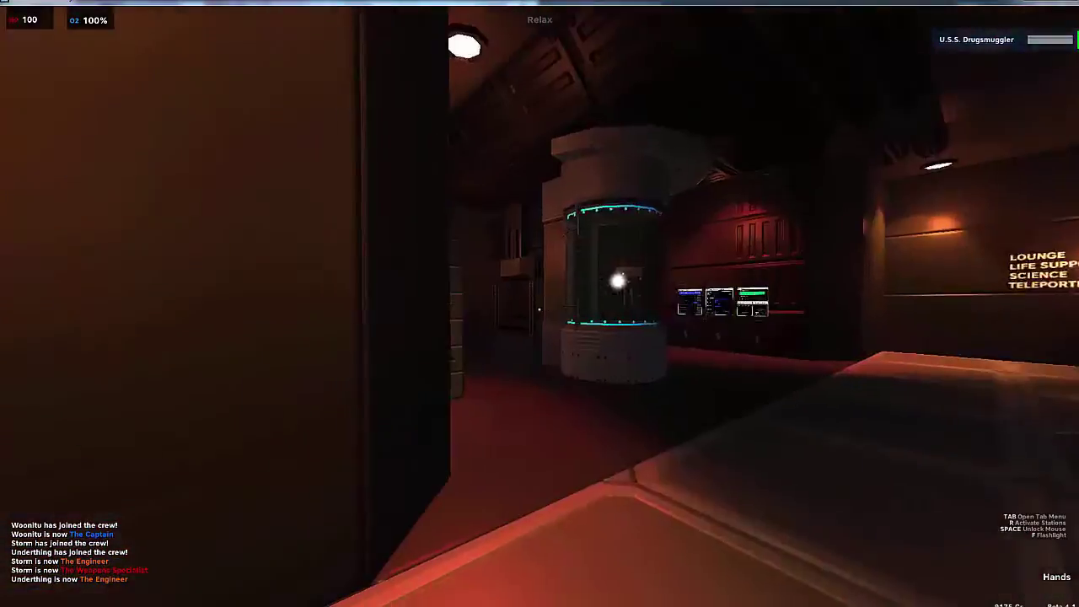
key(w)
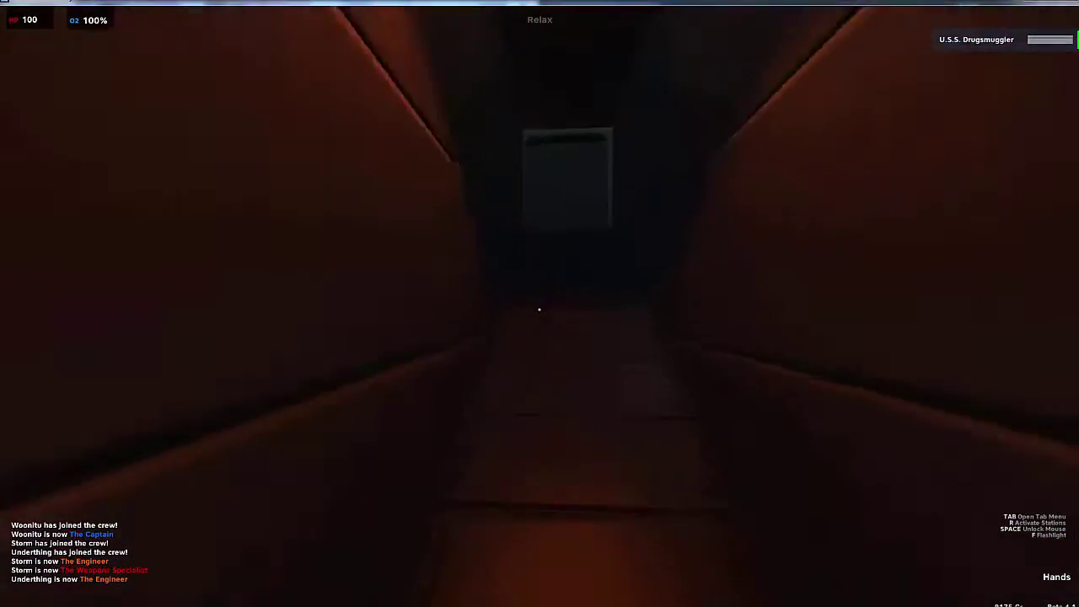
key(w)
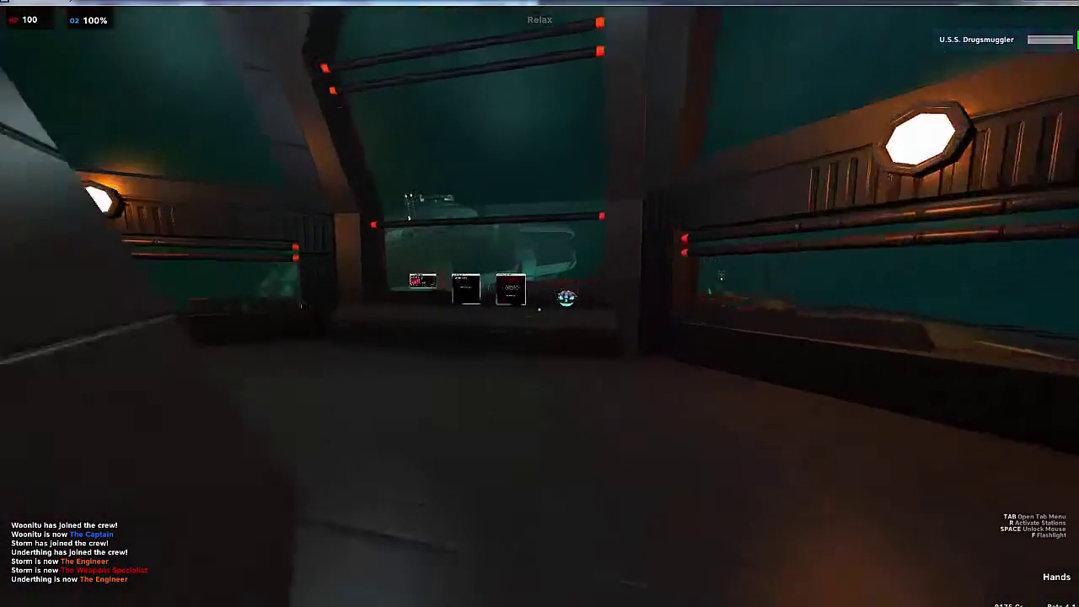
key(w)
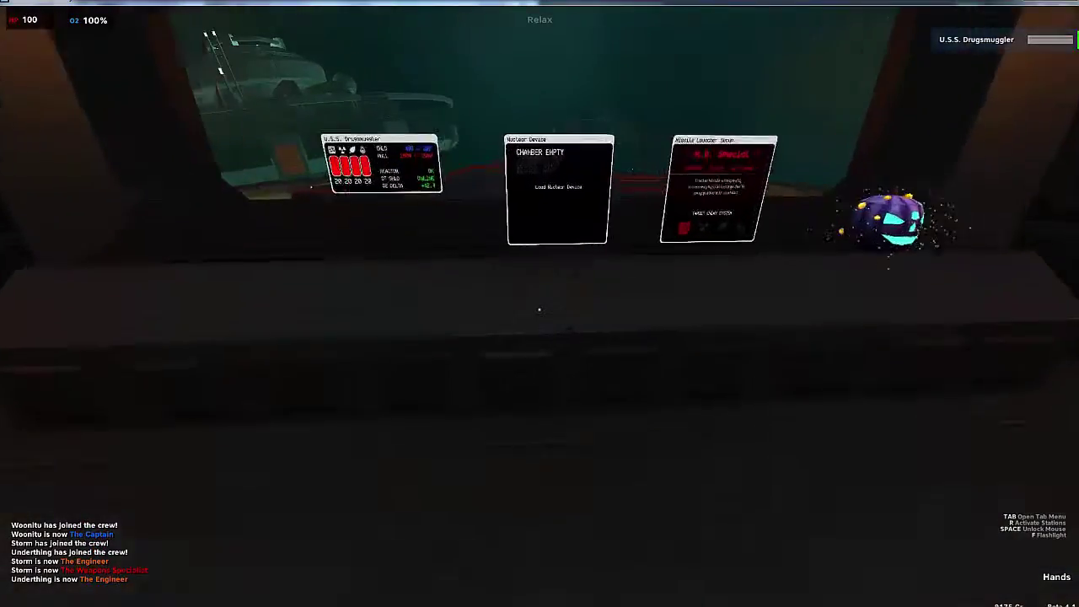
key(w)
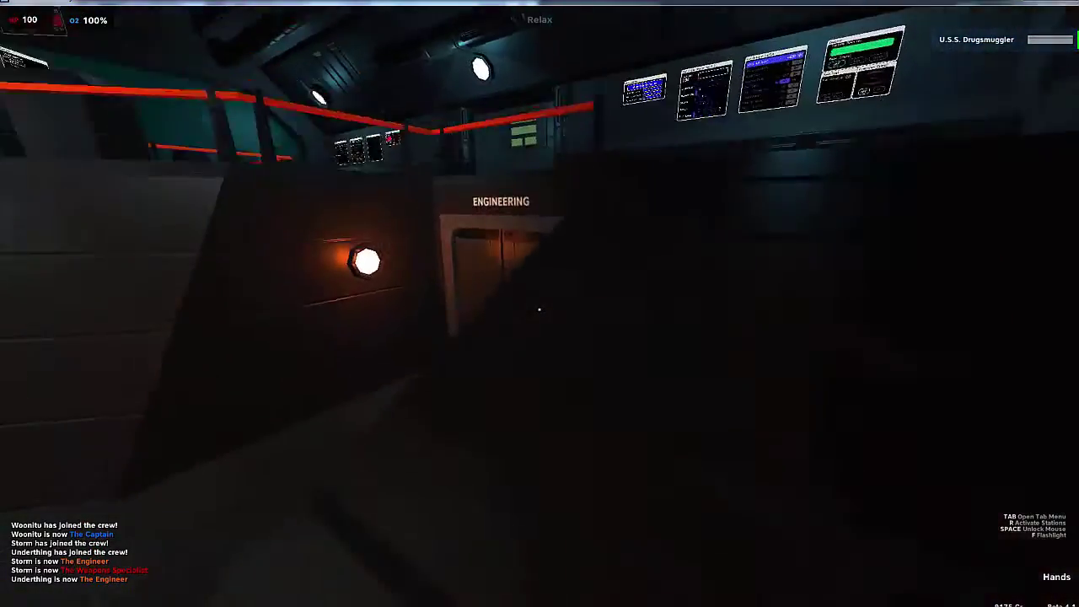
key(w)
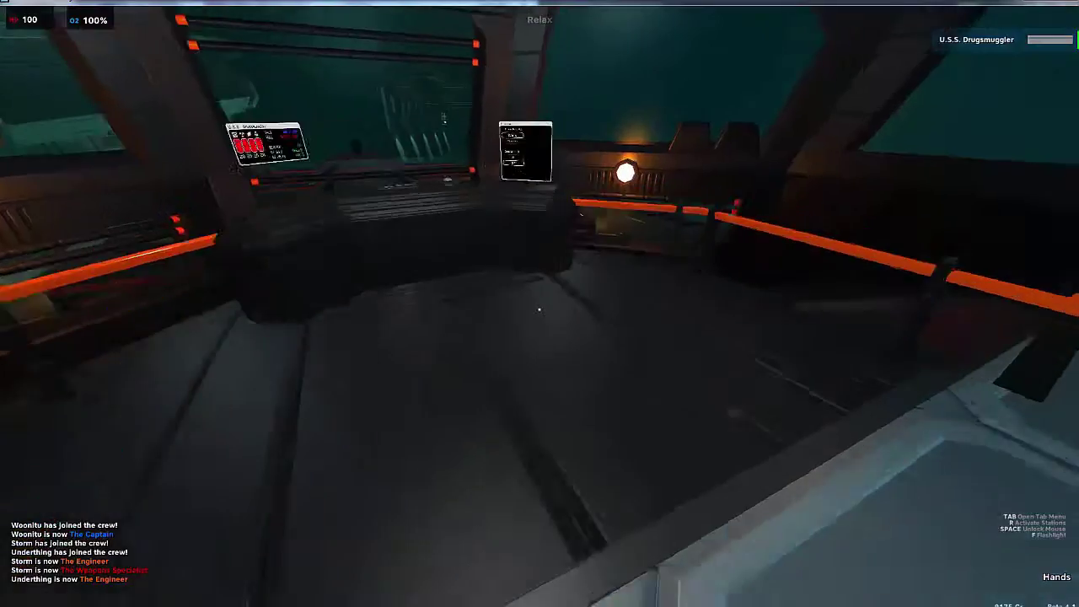
Take the piloting station, orbit the camera around the ship, then return to first-person.
key(r)
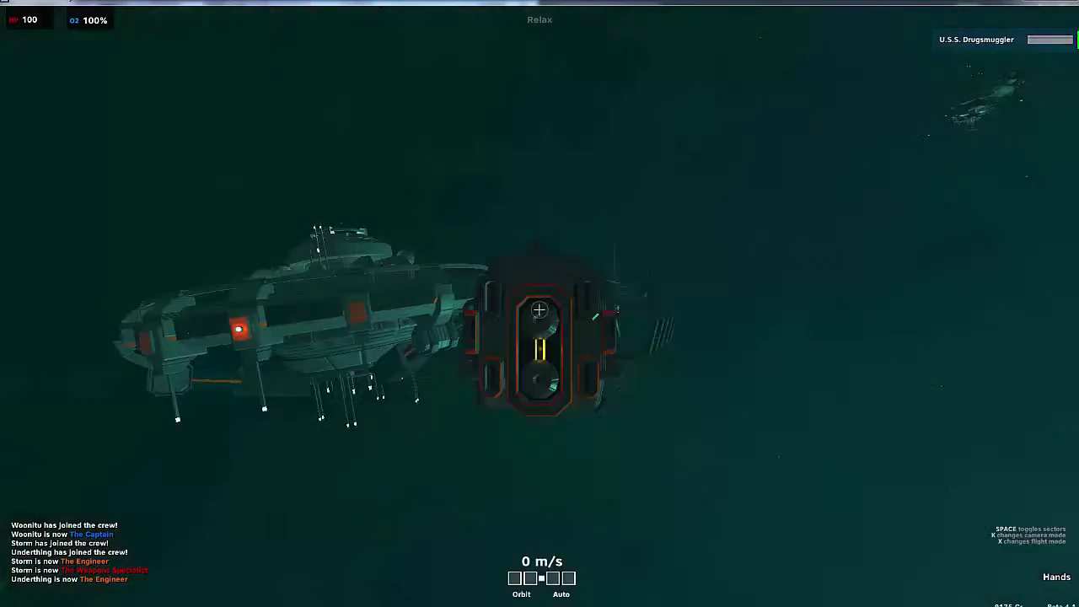
drag(493, 308, 539, 311)
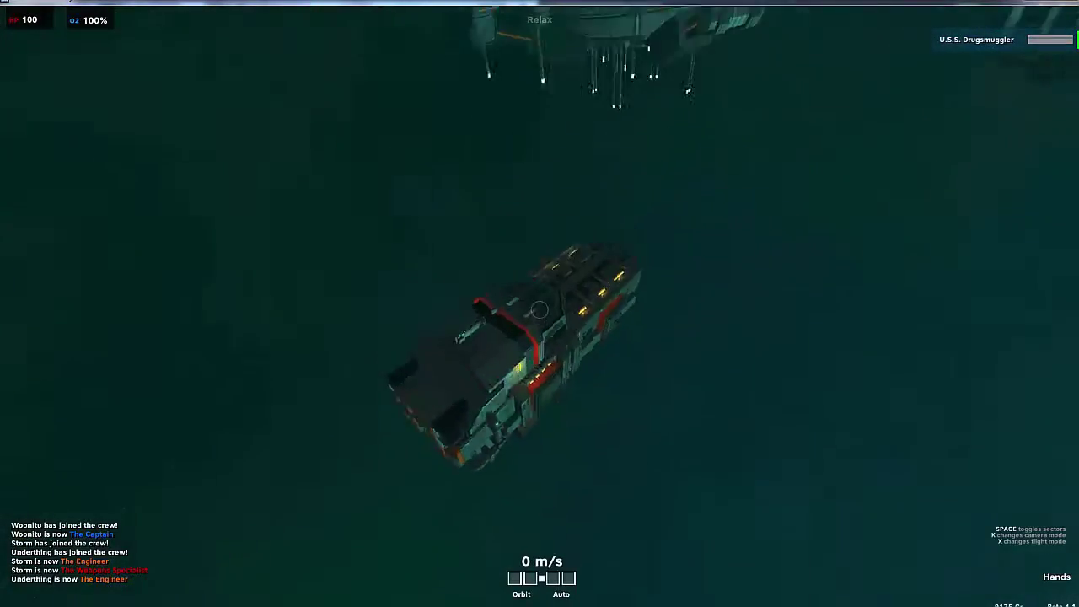
key(r)
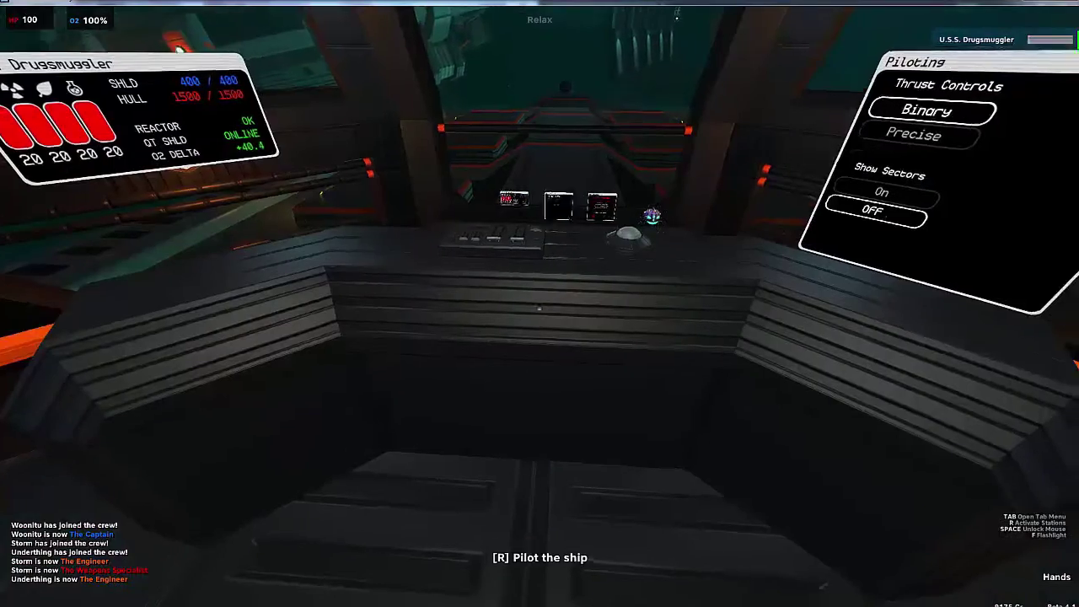
Open the Tab Menu and switch it to the STARMAP tab.
key(Tab)
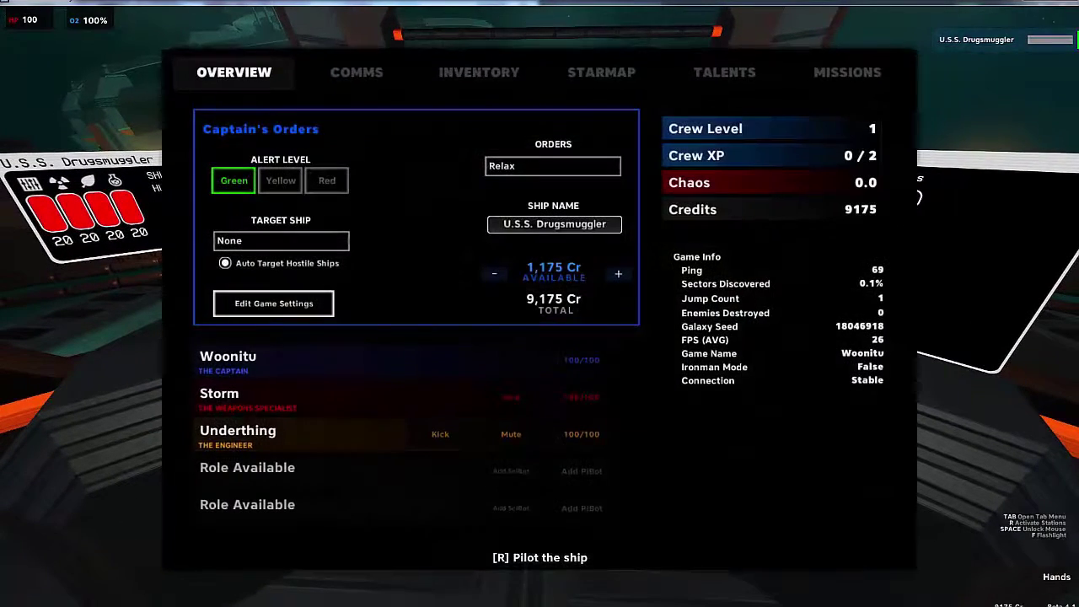
click(601, 74)
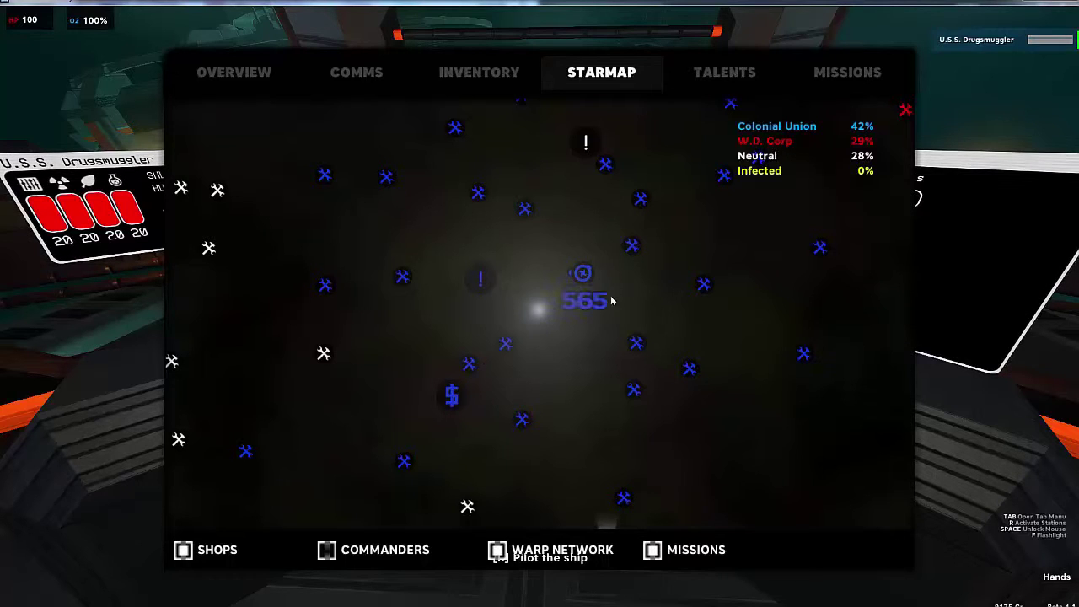
scroll(504, 374, down, 2)
scroll(566, 378, down, 3)
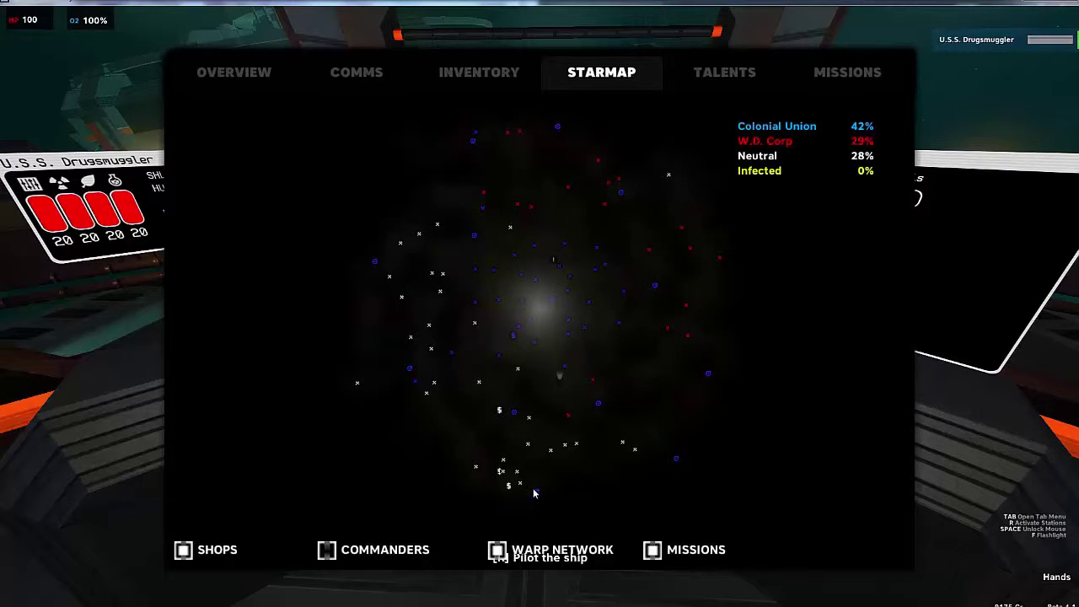
scroll(543, 408, up, 2)
scroll(580, 450, up, 2)
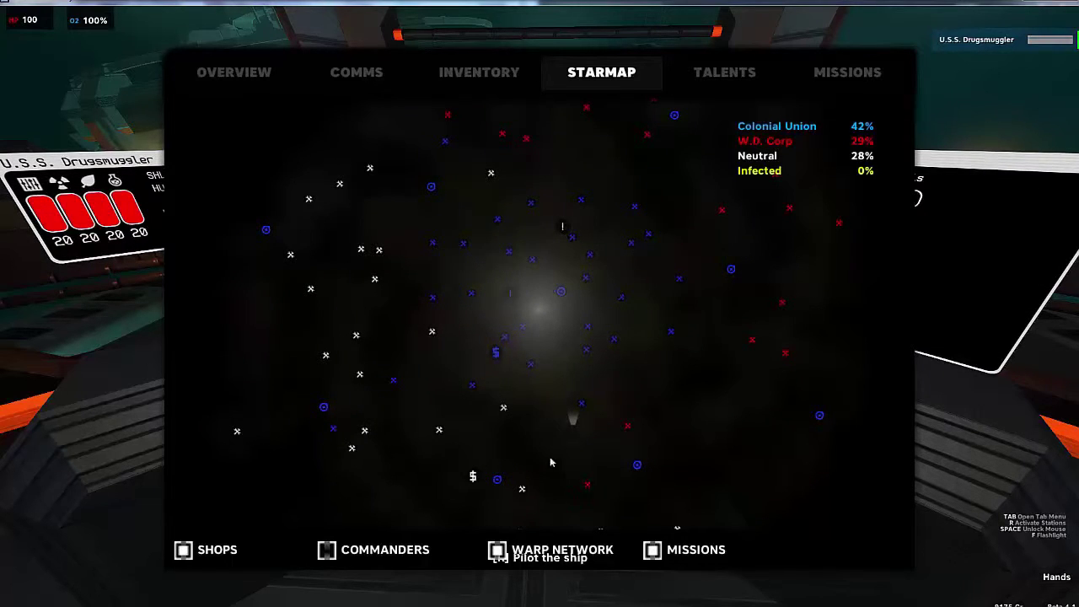
Pan the starmap down, select Lulaf Sys beside the W.D. HUB, and close the menu.
key(s)
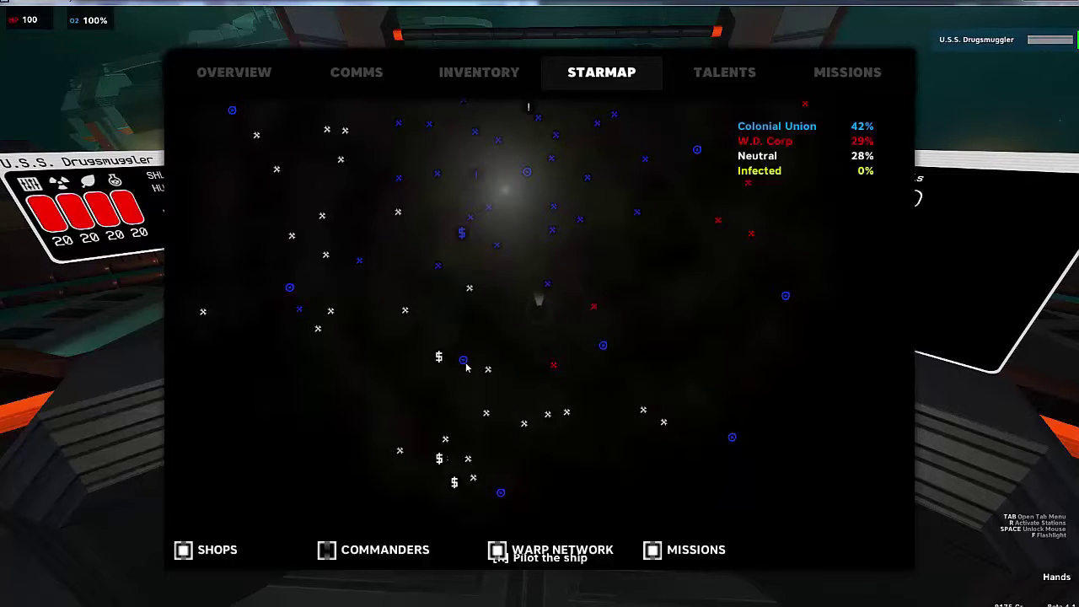
scroll(519, 322, up, 2)
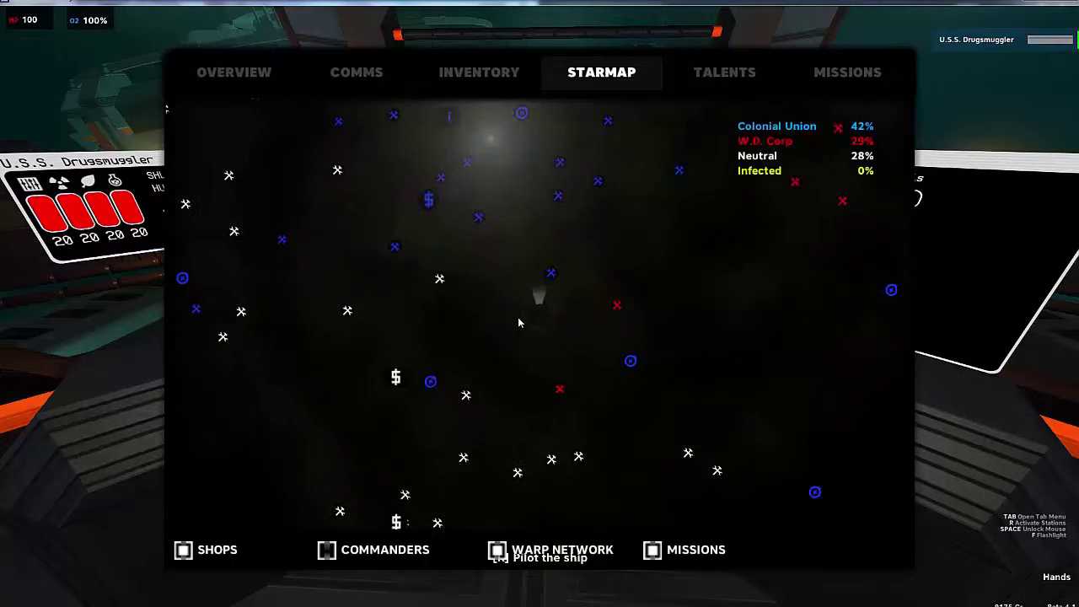
scroll(534, 322, up, 2)
scroll(534, 322, up, 2)
scroll(534, 322, up, 2)
scroll(535, 322, up, 2)
scroll(534, 318, up, 2)
scroll(535, 328, up, 2)
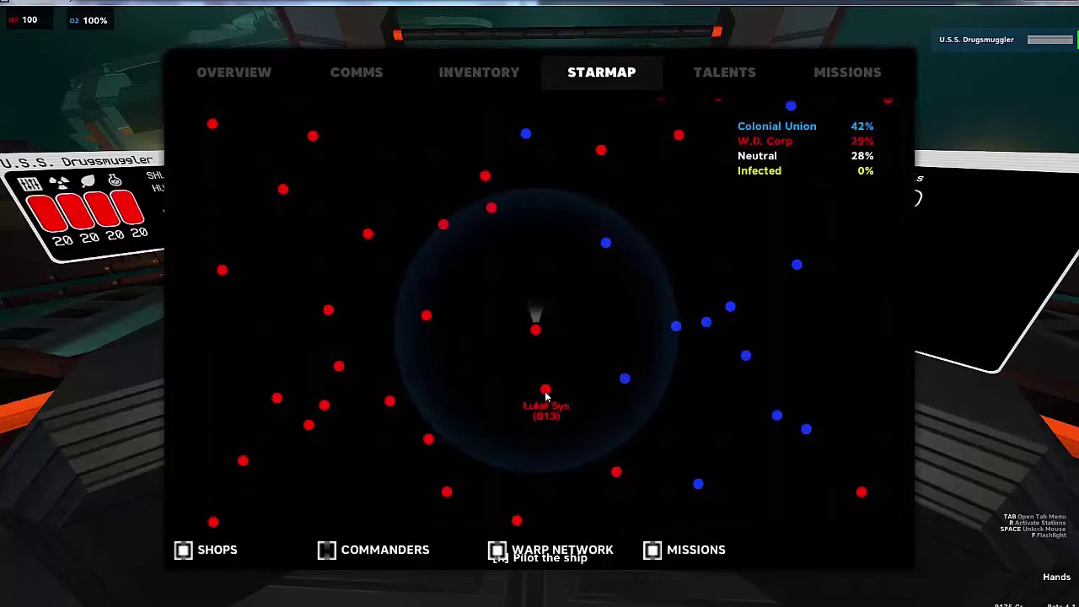
scroll(544, 393, up, 2)
scroll(545, 394, up, 2)
scroll(544, 393, up, 2)
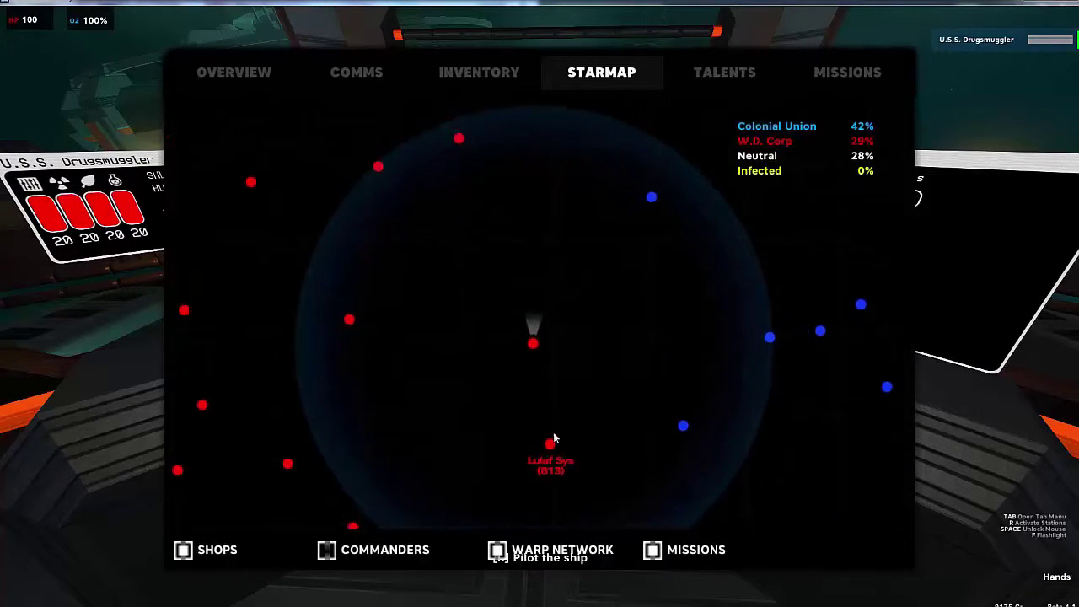
scroll(545, 455, up, 2)
click(553, 465)
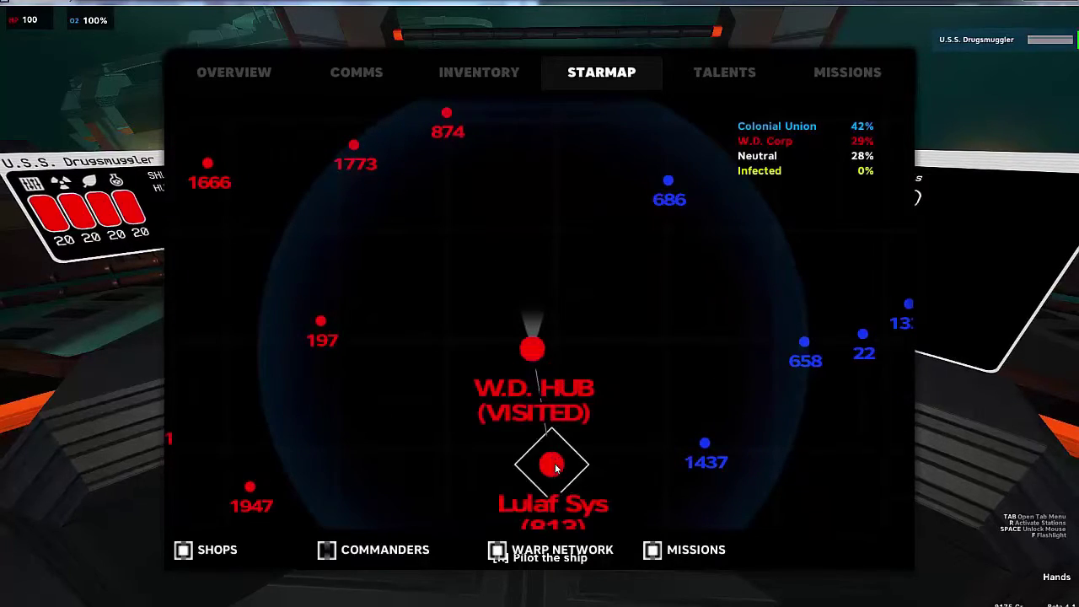
key(Tab)
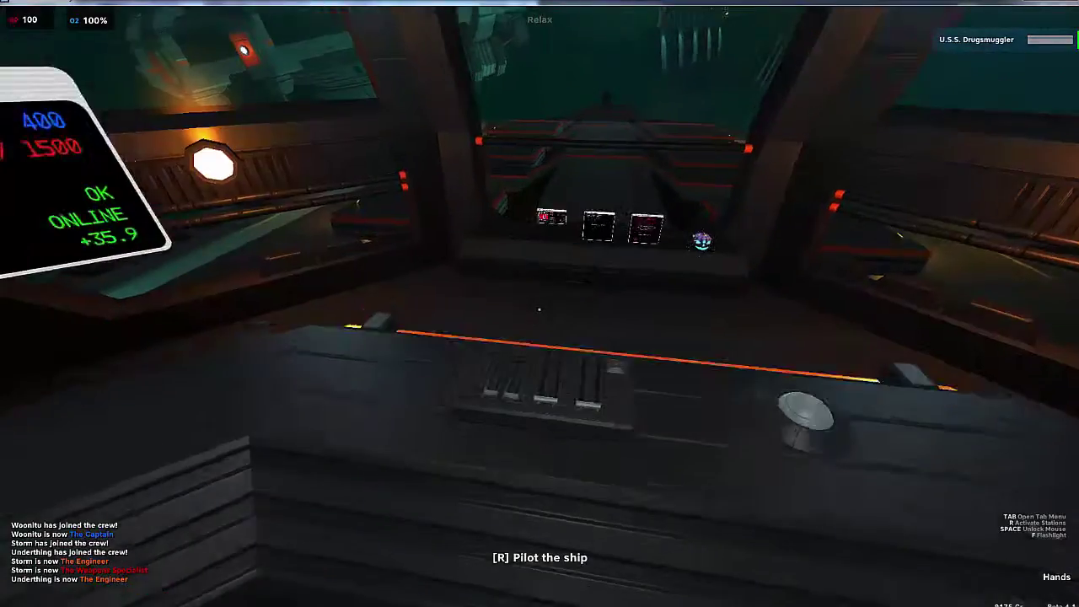
Turn Show Sectors on from the helm.
key(r)
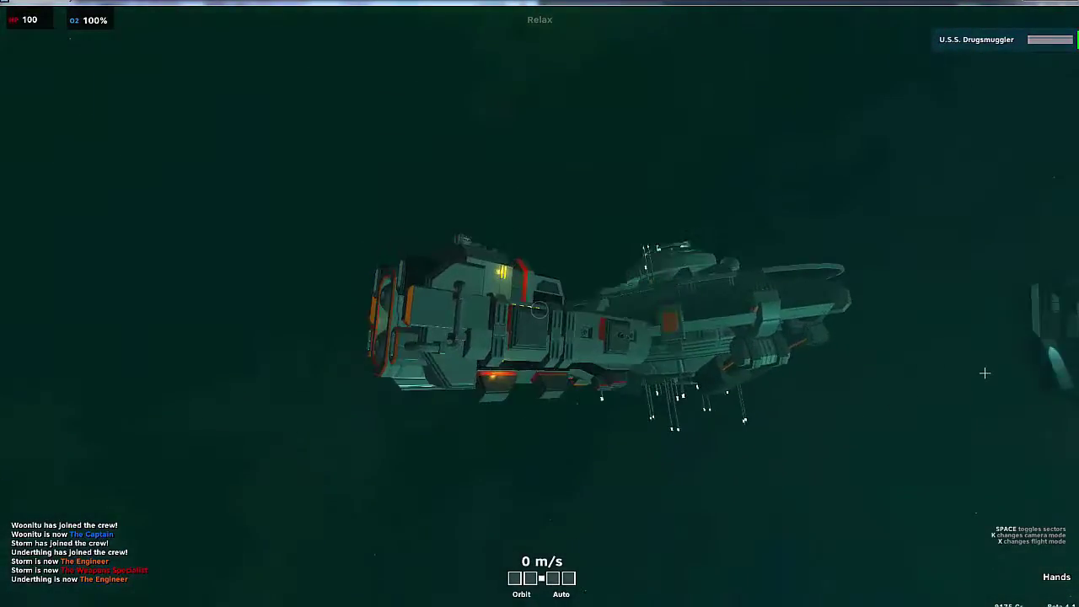
key(r)
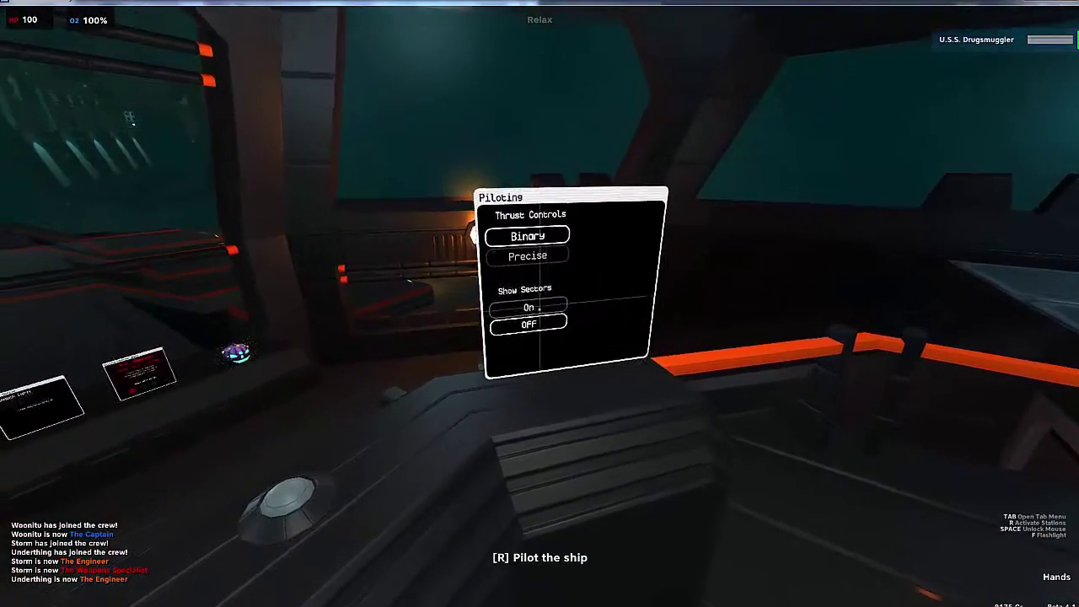
key(e)
Fly the ship around the station, accelerating toward the waypoint, then leave the helm to start the jump.
key(r)
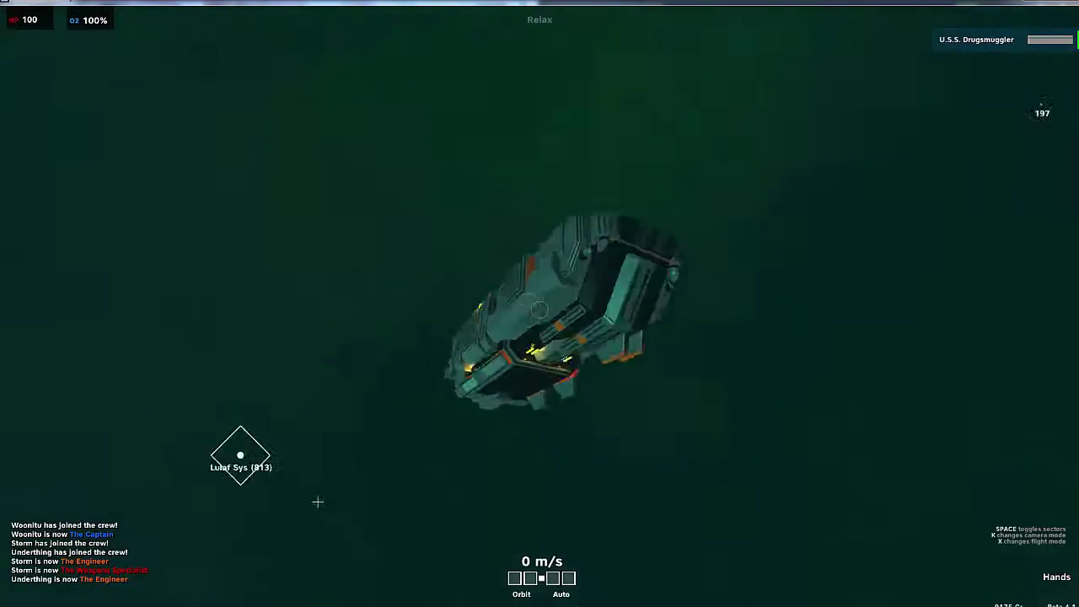
key(w)
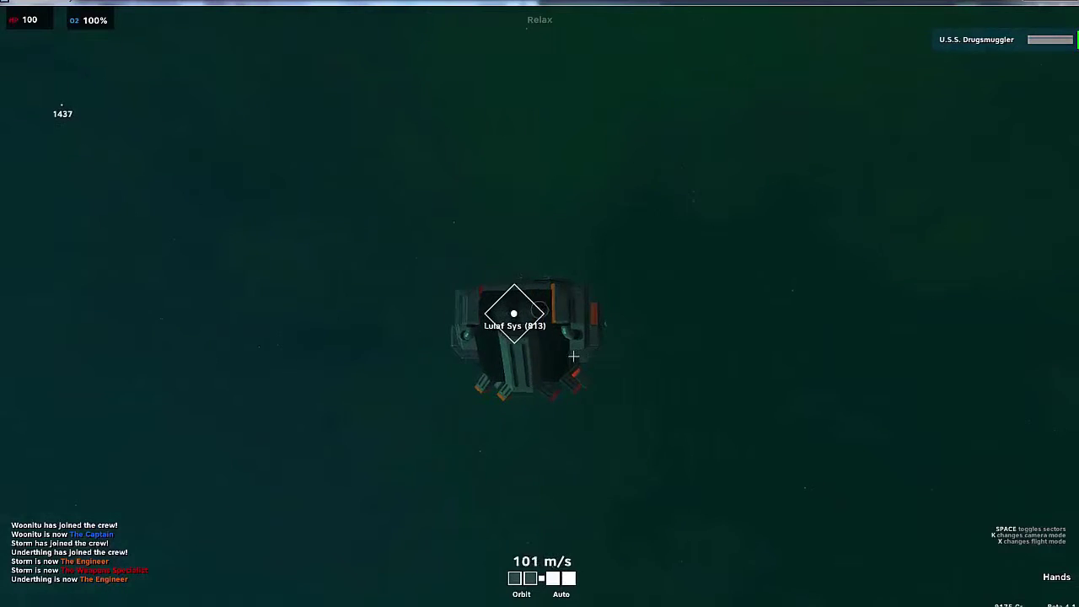
drag(591, 354, 308, 233)
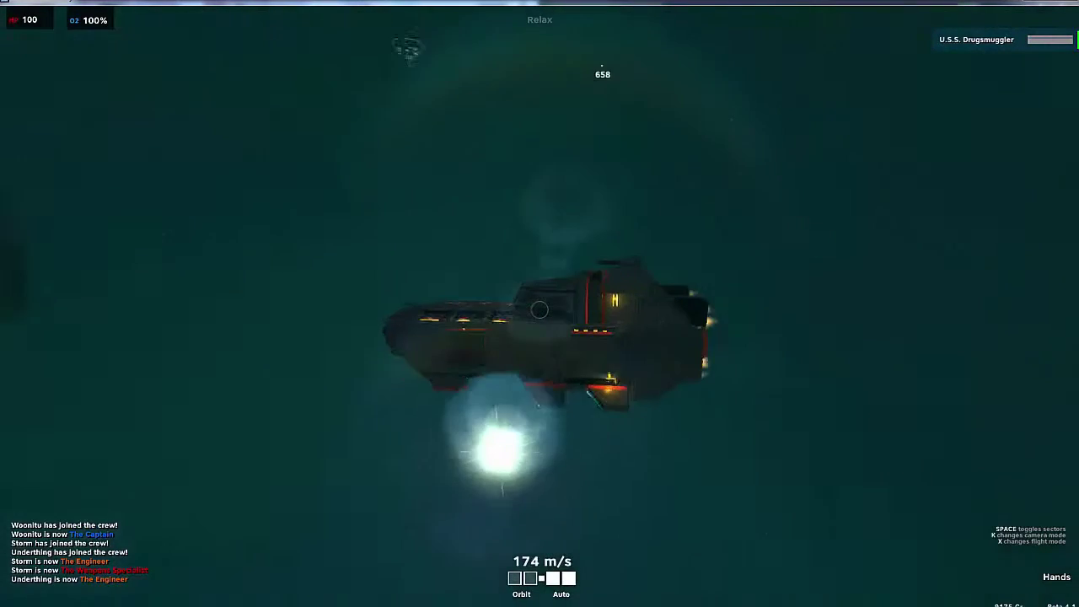
key(s)
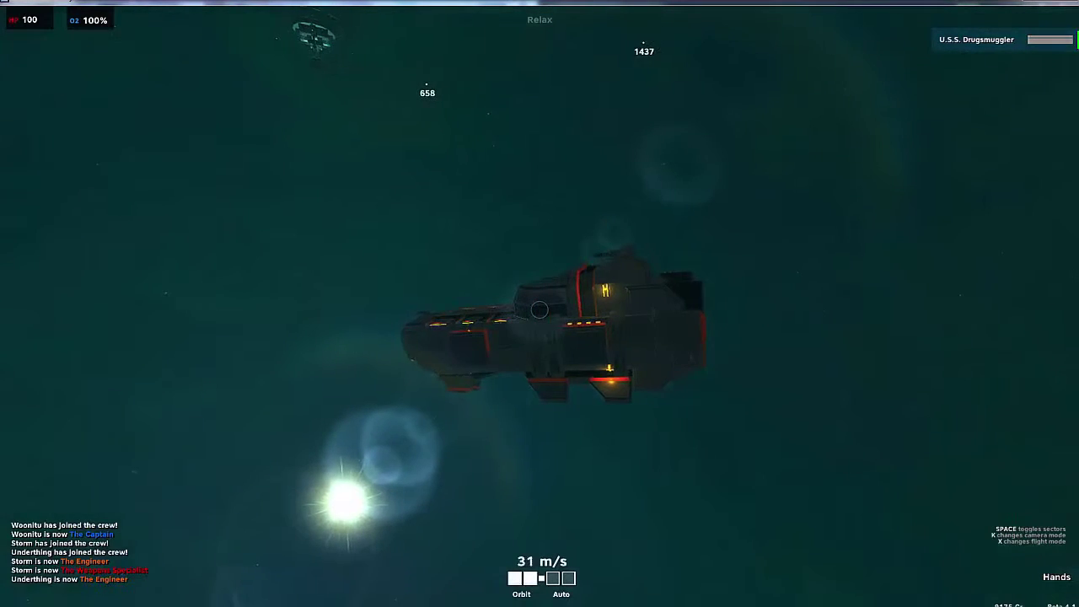
key(w)
key(w)
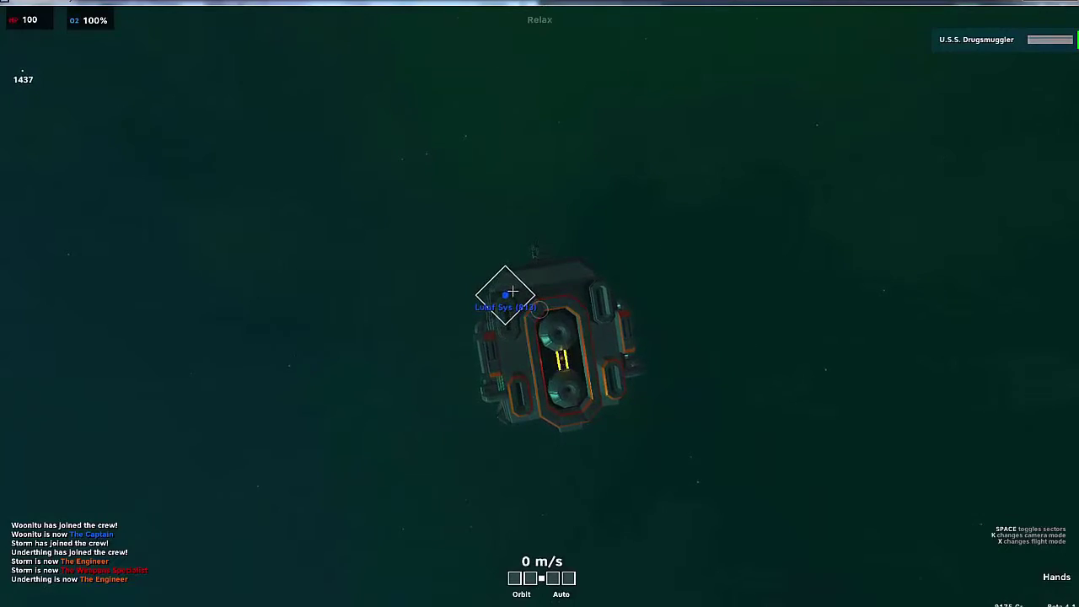
key(r)
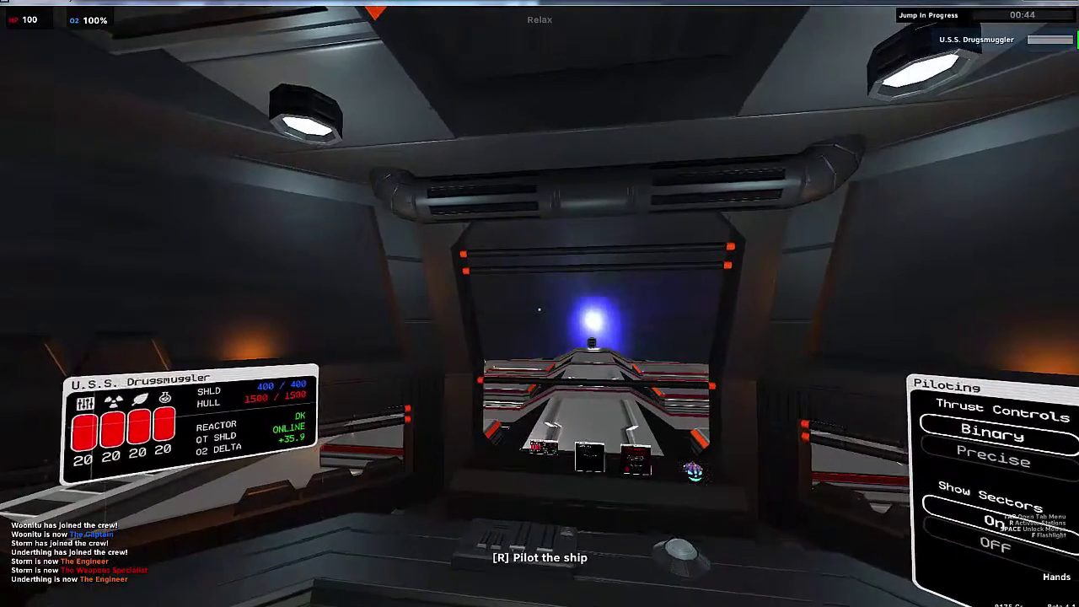
After the jump, retake the helm and fly toward the W.D. HUB by the blue planet.
key(k)
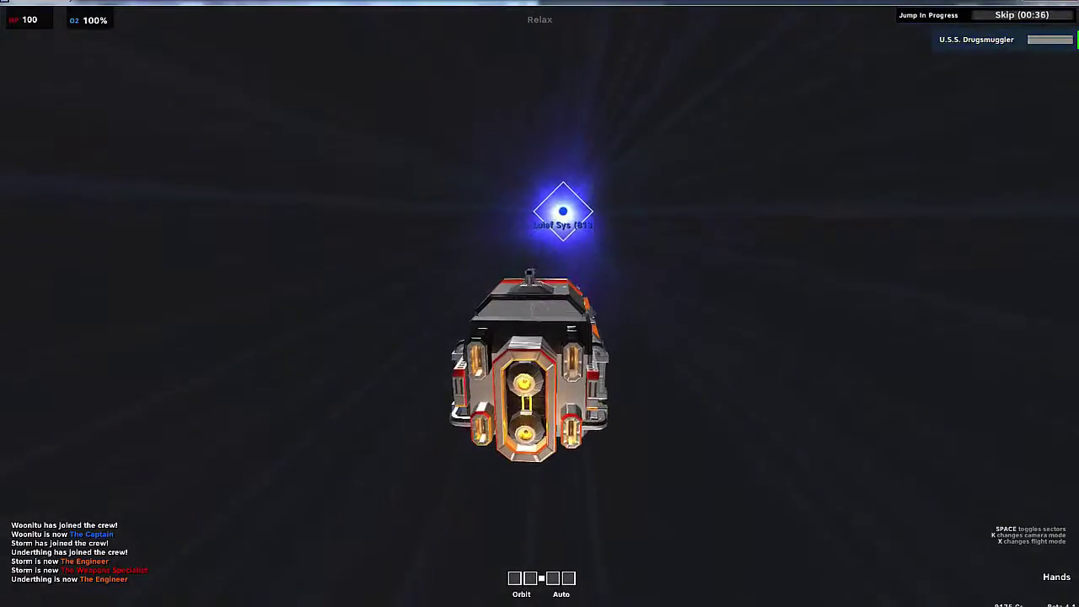
key(k)
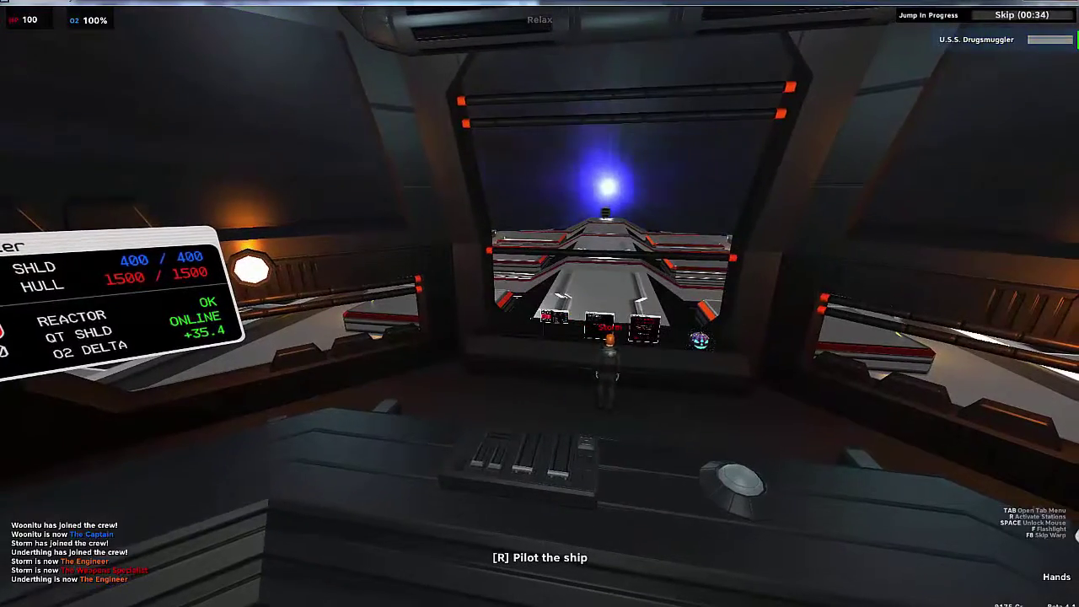
key(w)
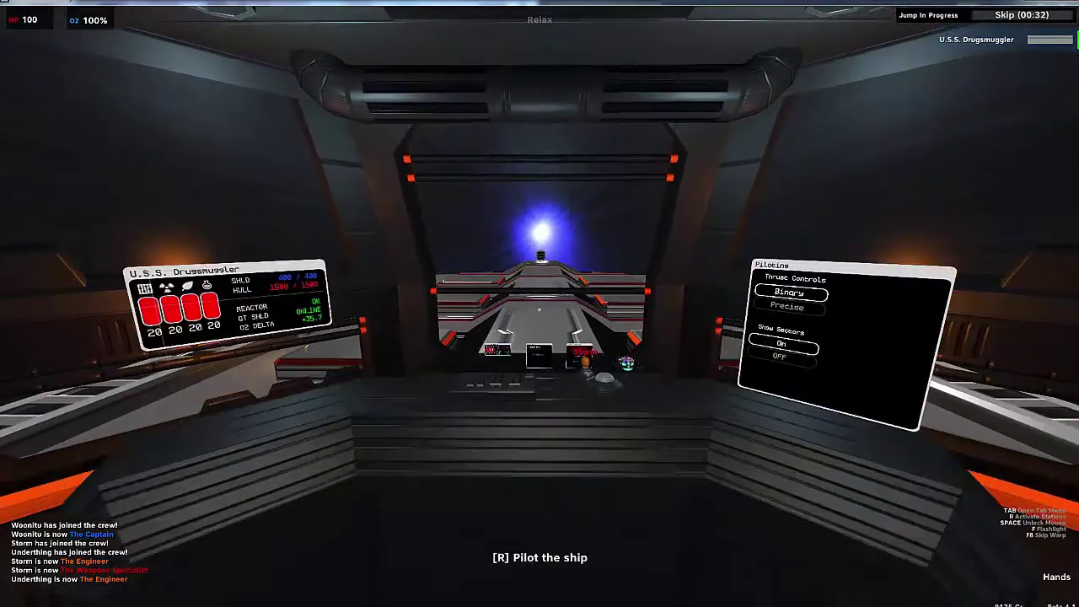
key(k)
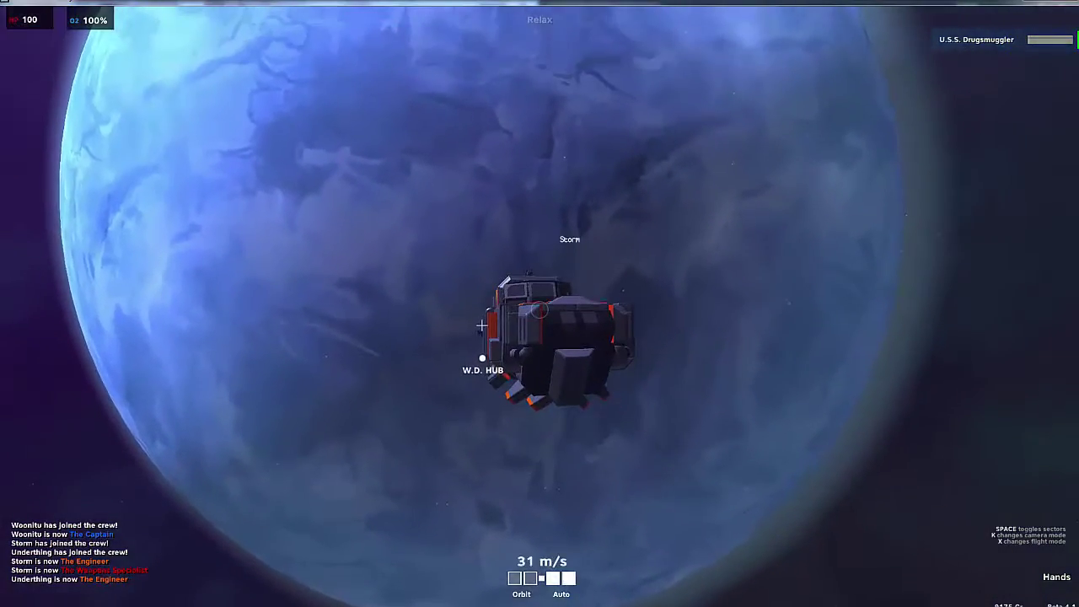
drag(448, 327, 260, 328)
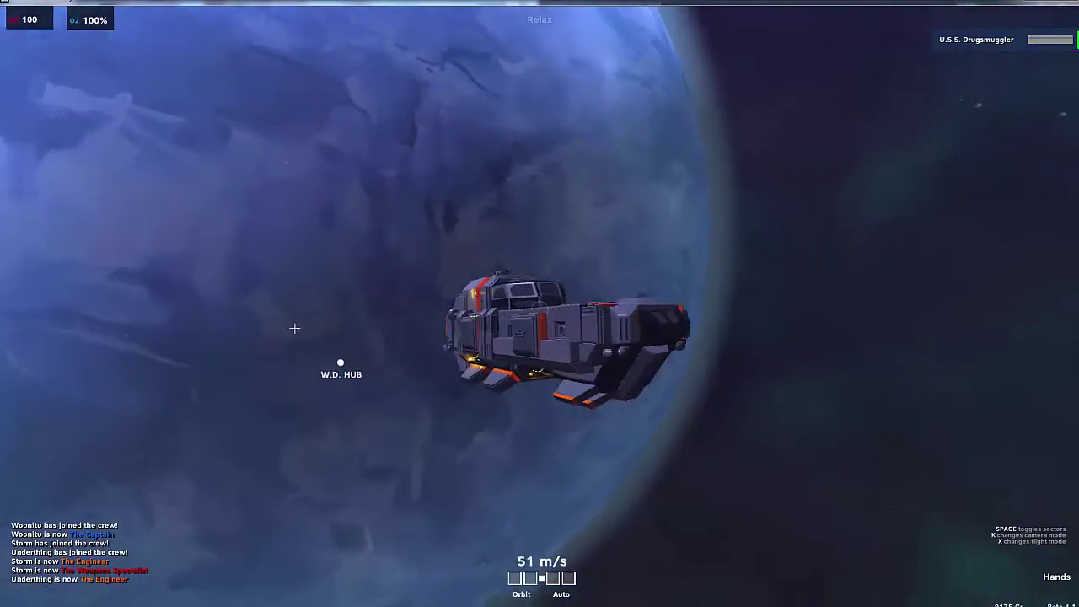
Leave the helm and walk through the ship down the corridor to the teleporter room.
key(r)
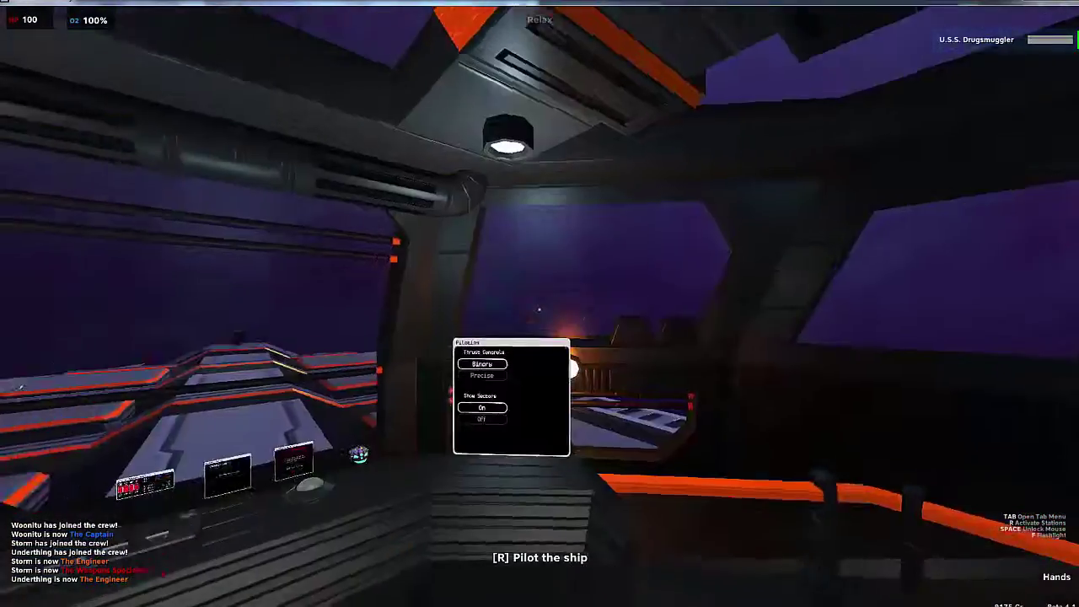
key(w)
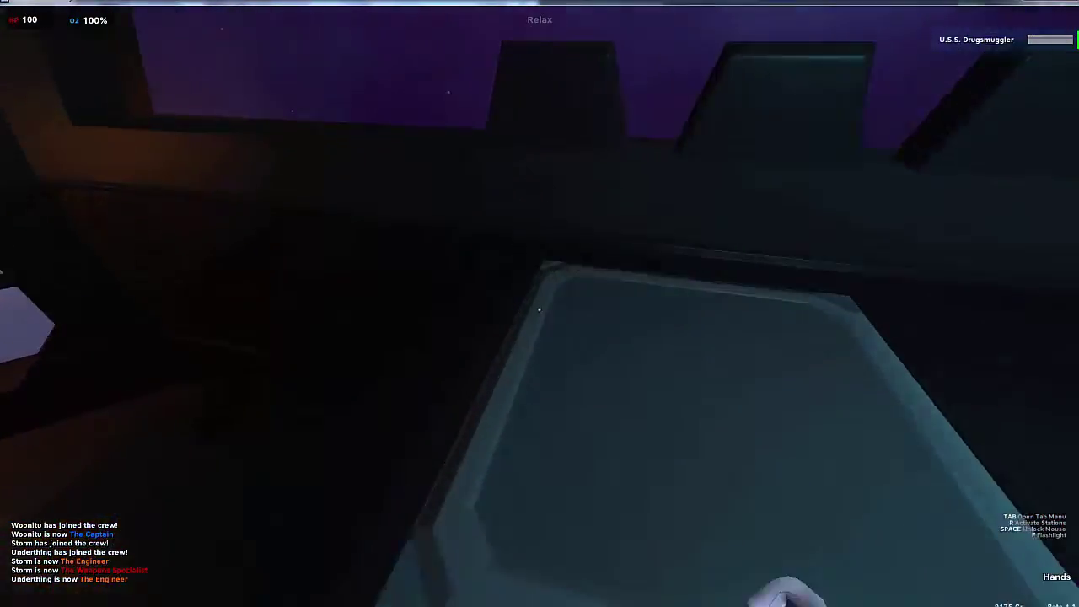
key(w)
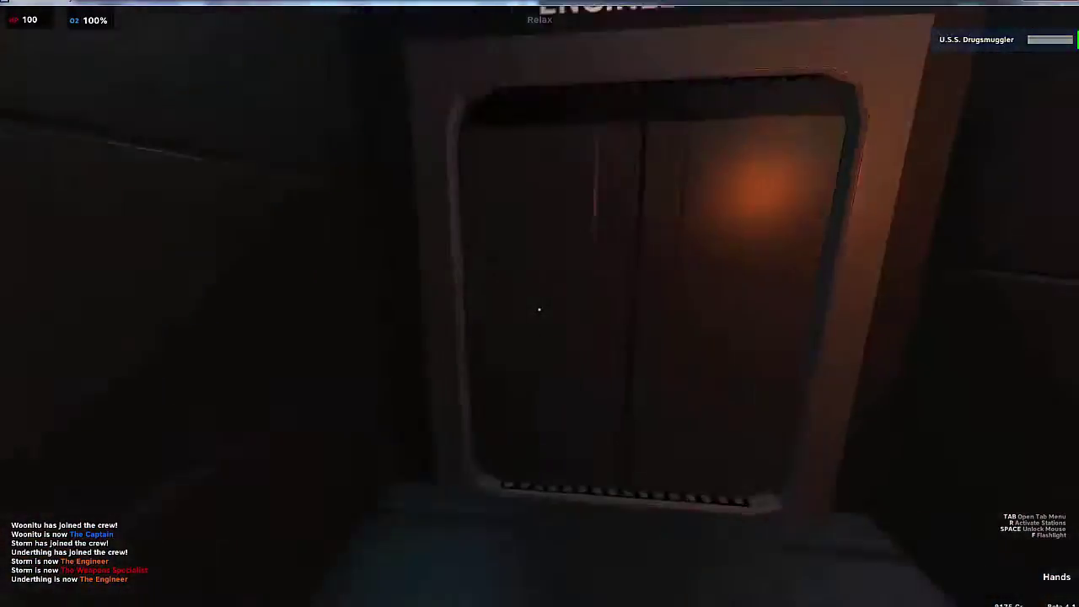
key(w)
key(w)
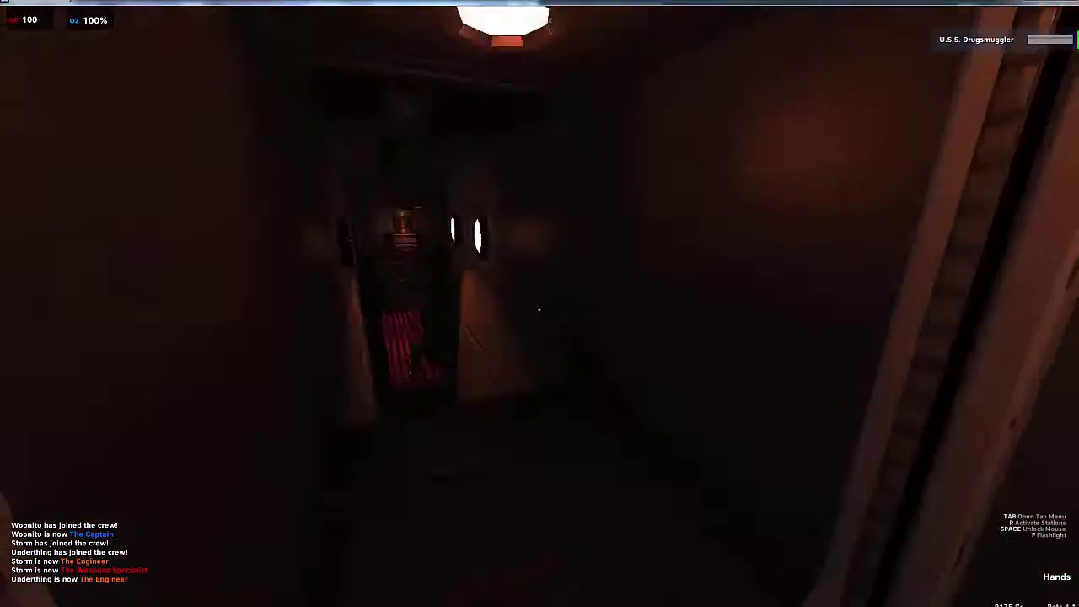
key(w)
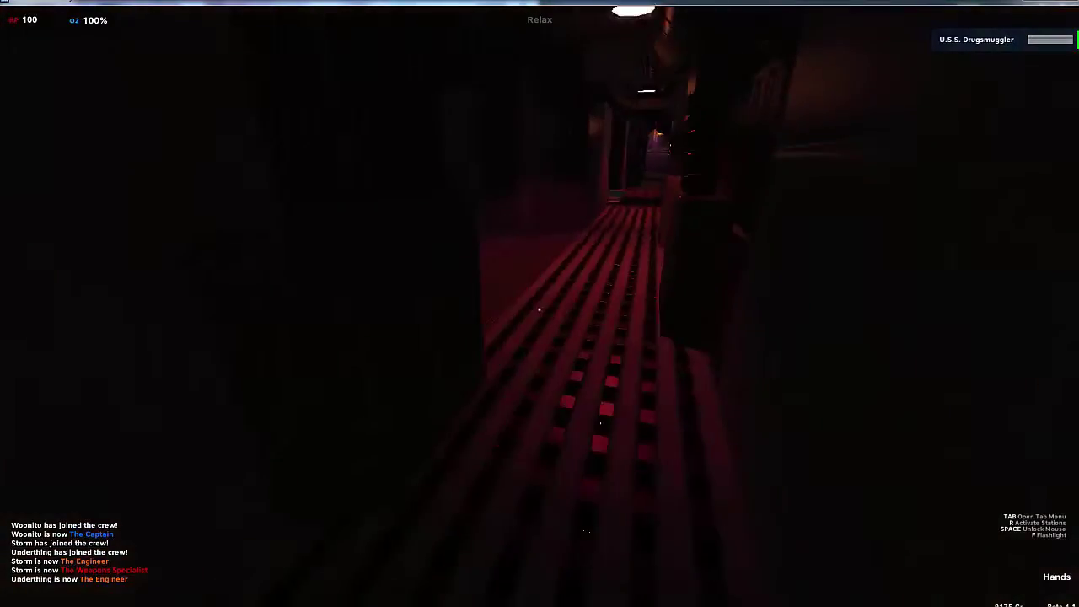
key(w)
key(w)
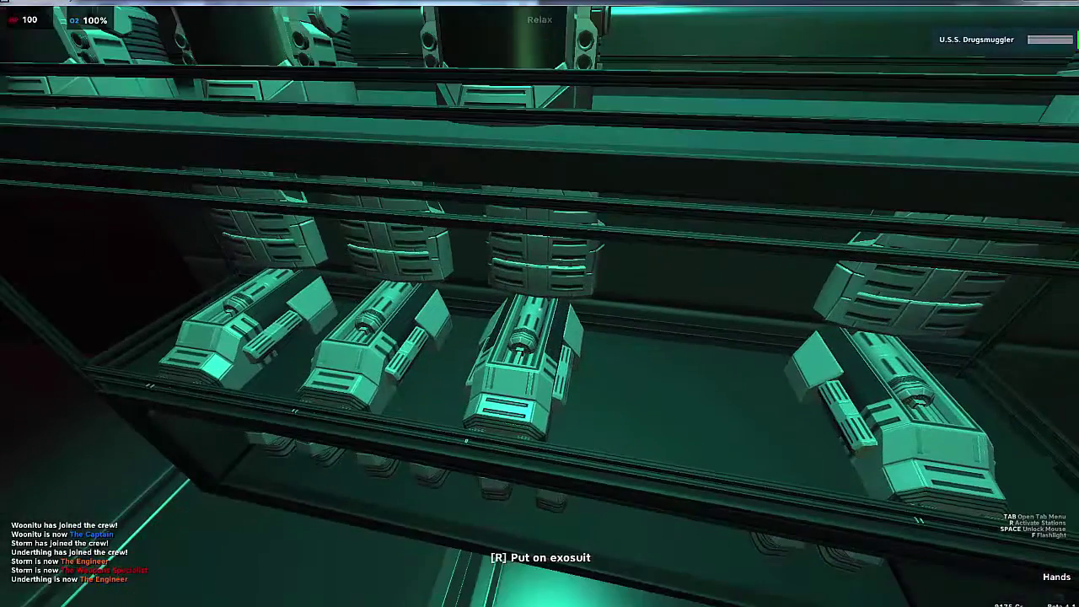
Put on the exosuit from the locker and walk up to the Teleport panel.
key(r)
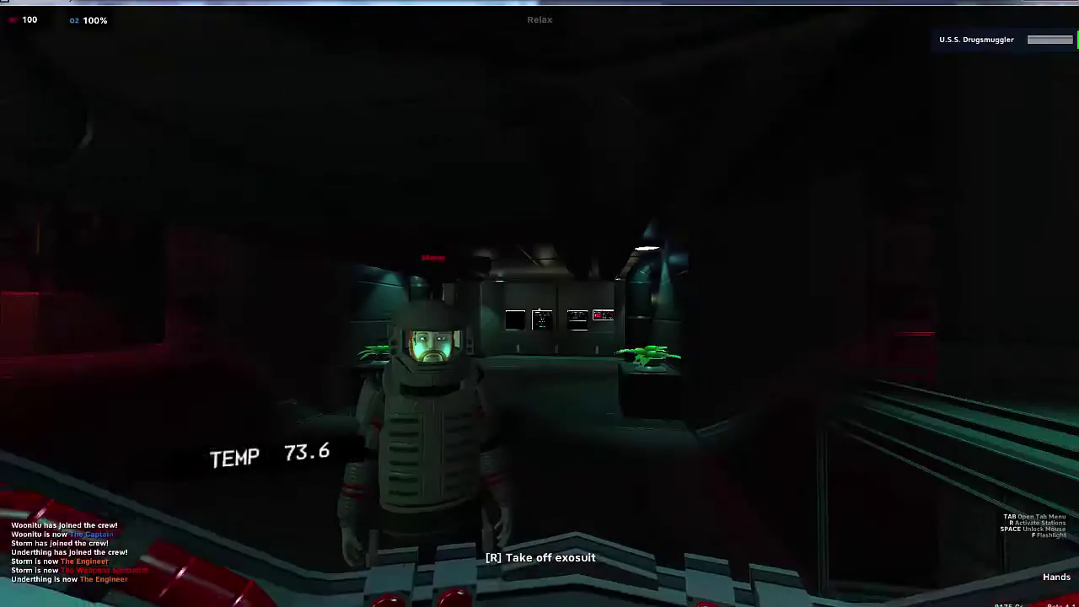
key(d)
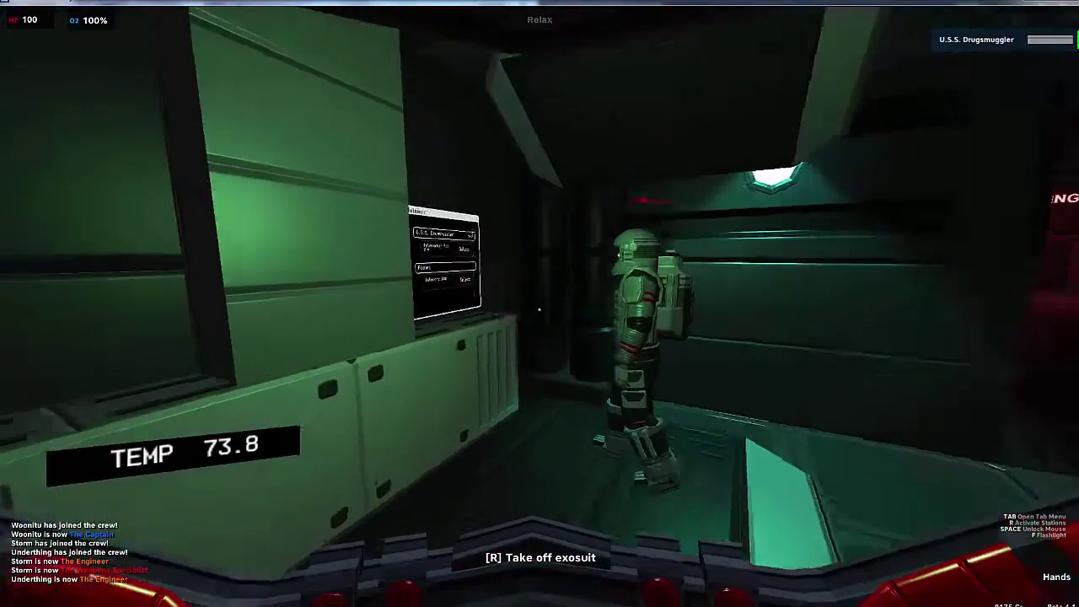
key(w)
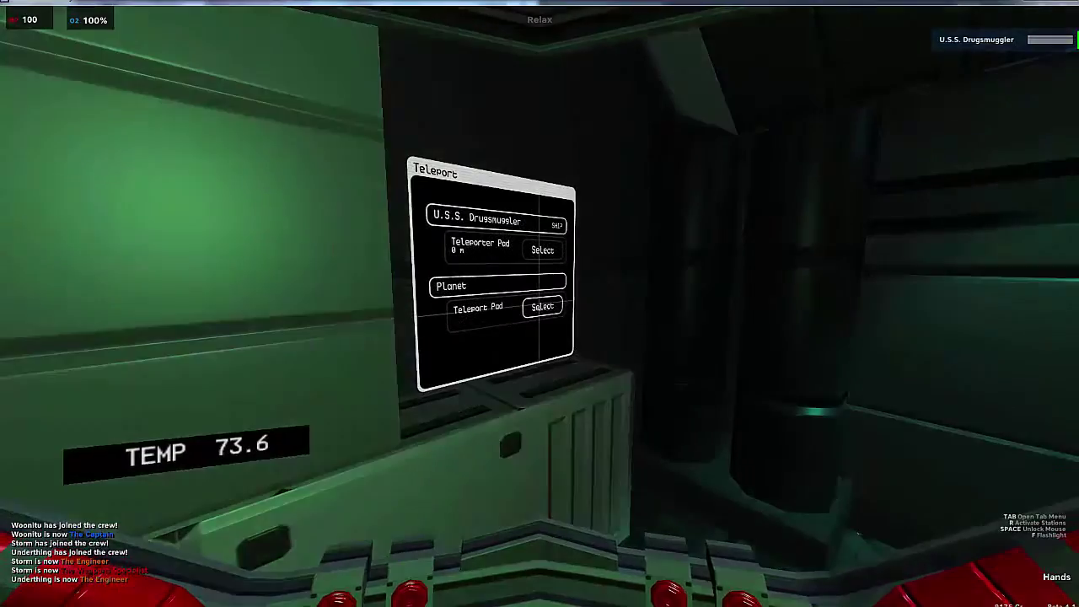
Teleport to the planet, follow the platform walkway, and enter the Terraforming Station.
click(541, 306)
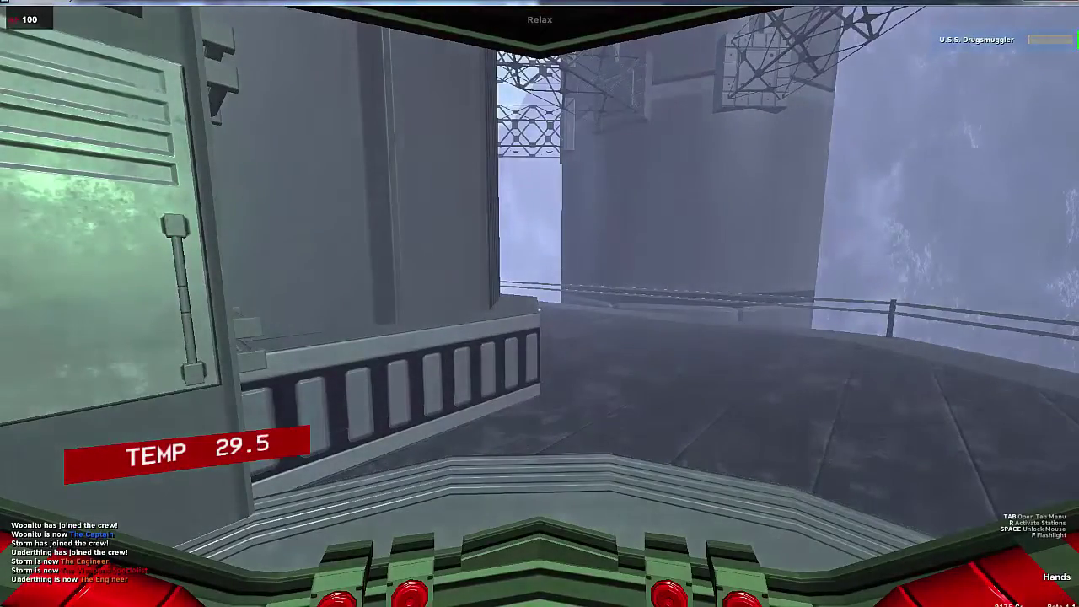
drag(539, 303, 539, 303)
key(w)
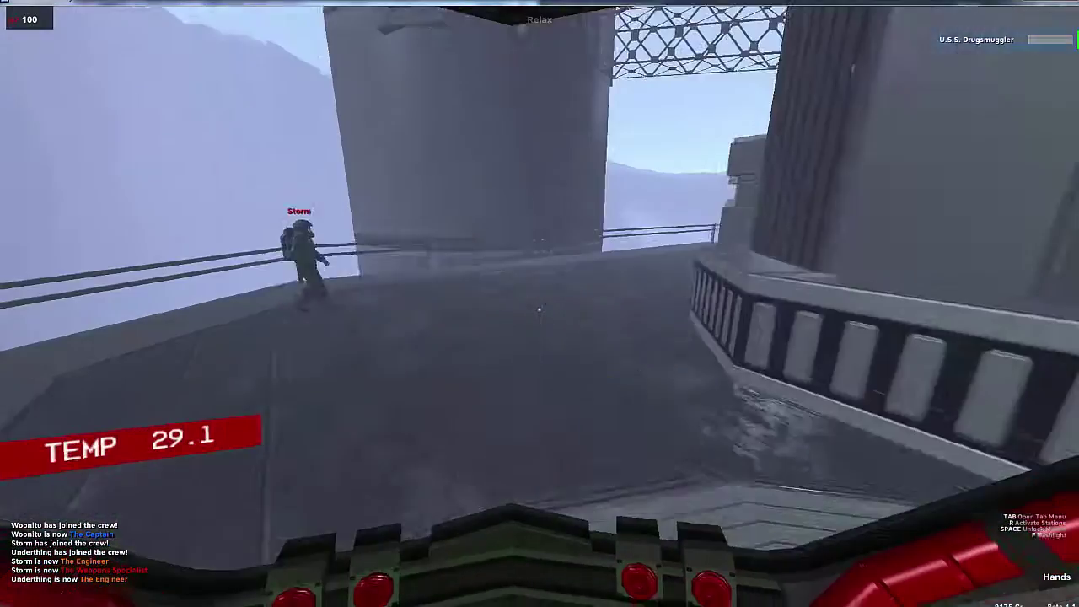
key(w)
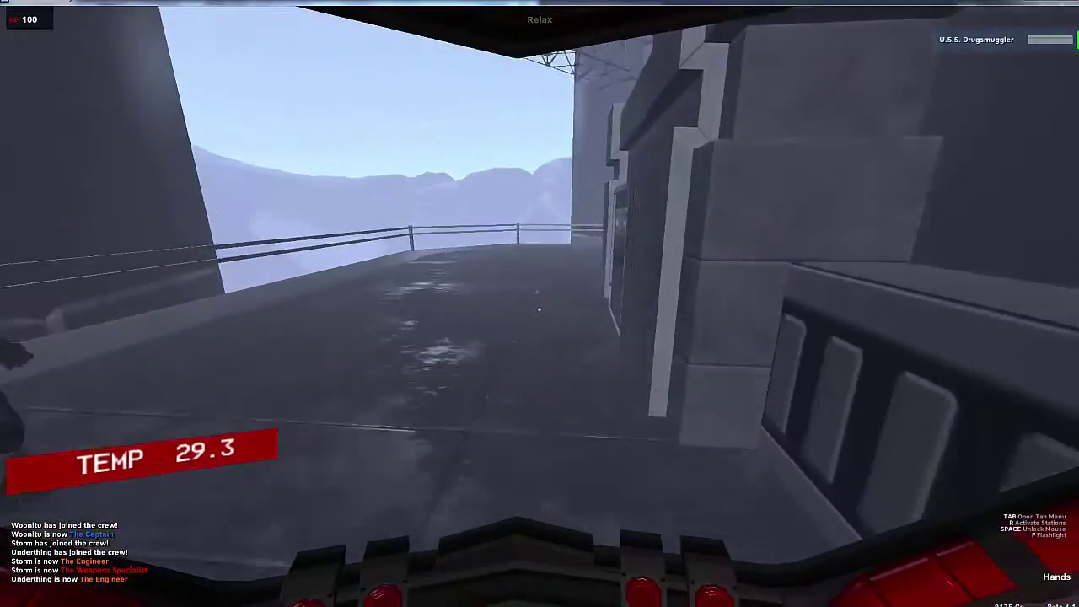
key(w)
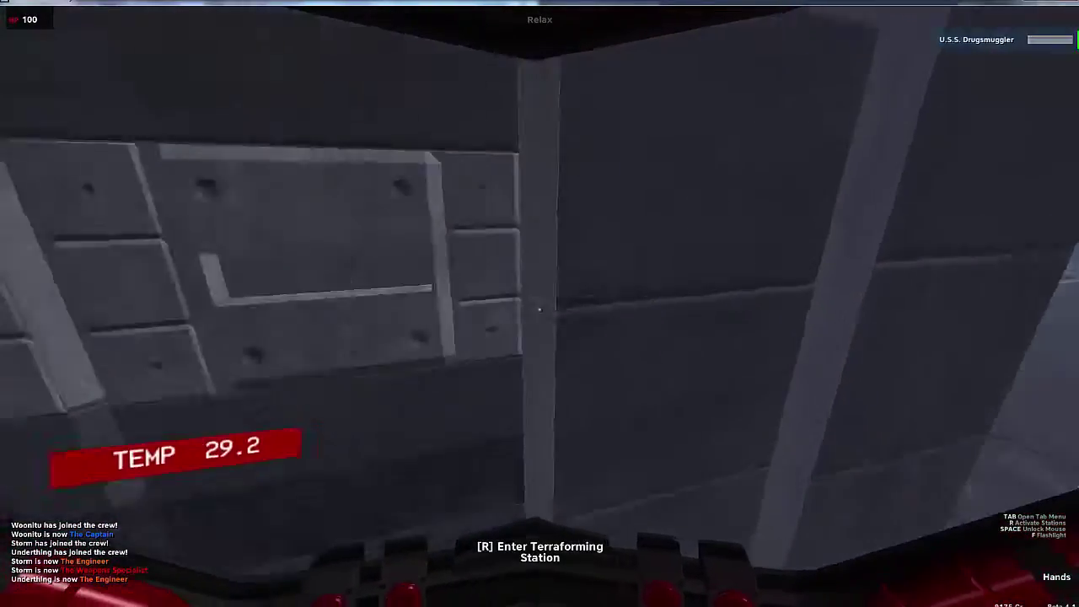
key(s)
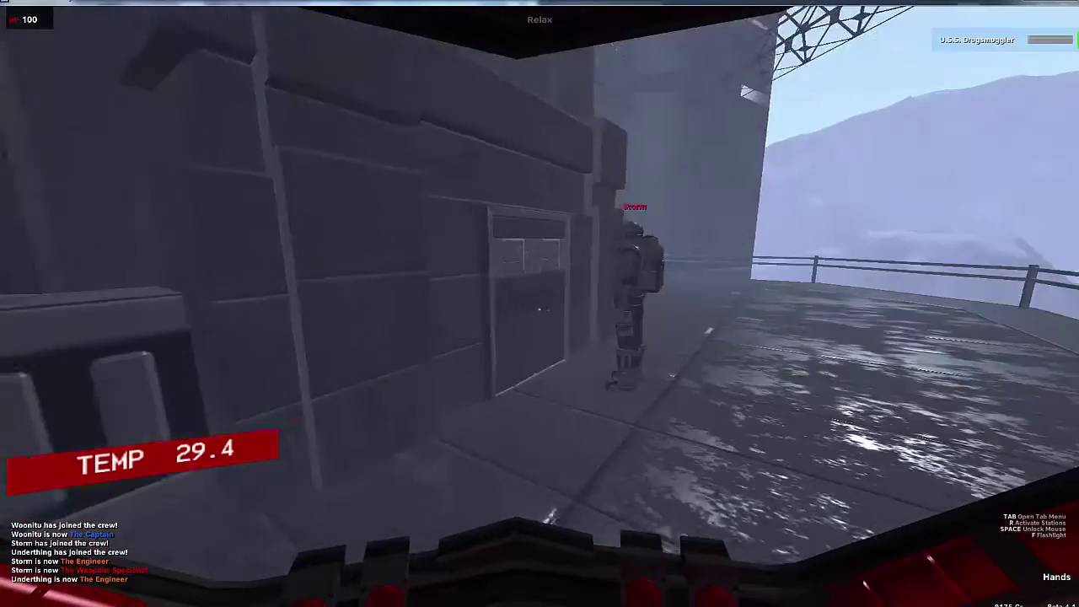
key(w)
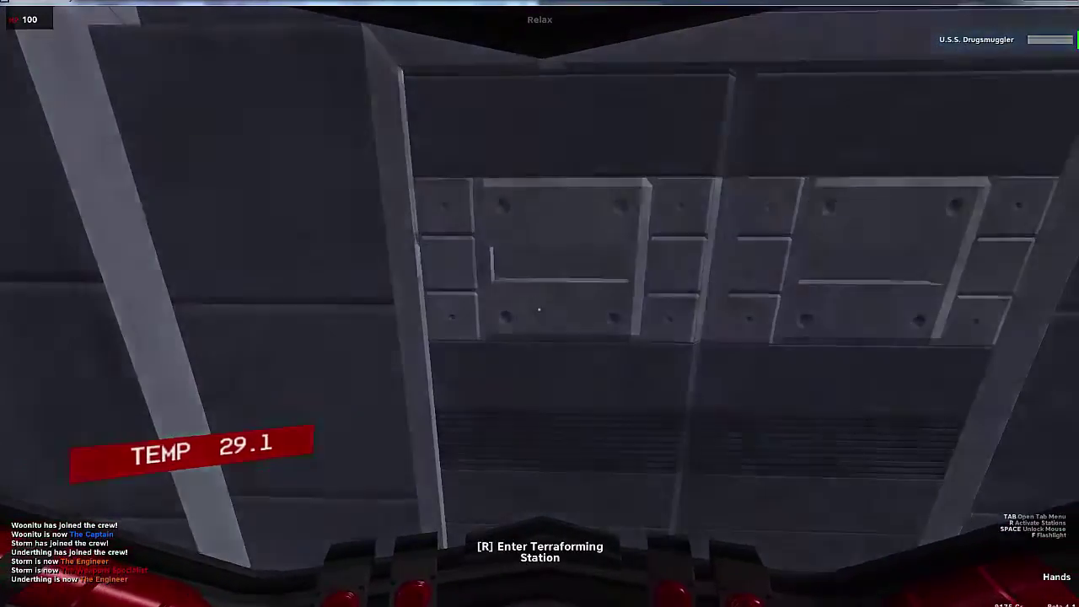
key(r)
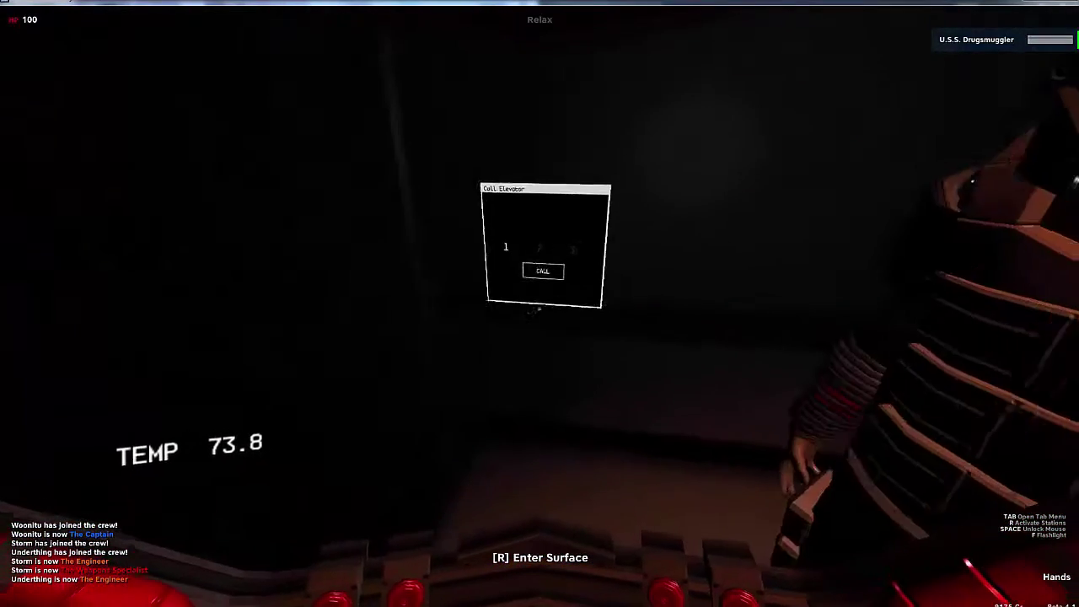
Step out to the surface, re-enter the Terraforming Station, and switch the flashlight off.
key(w)
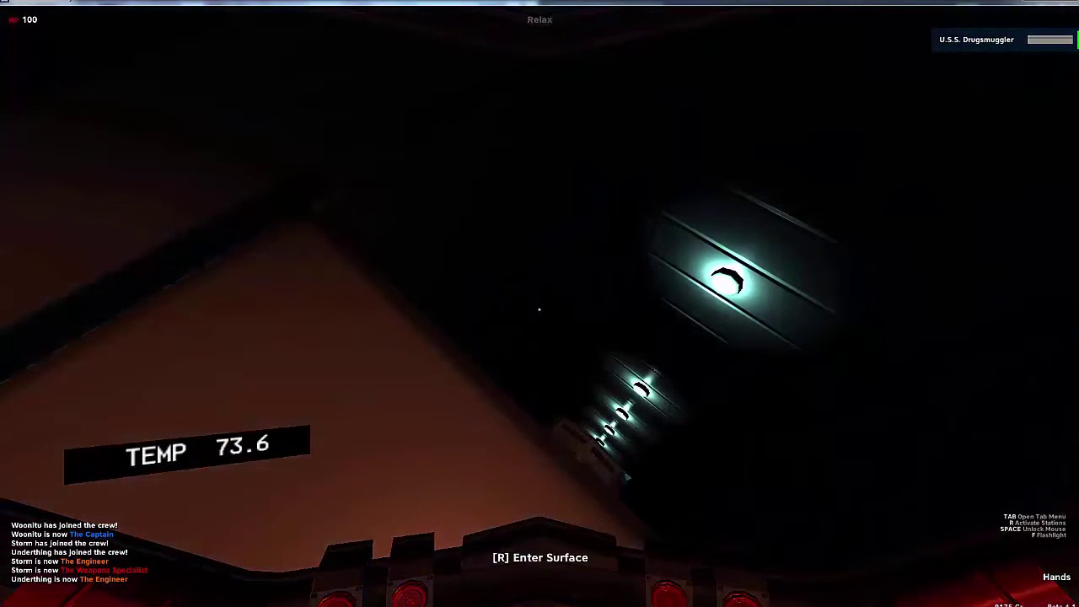
key(r)
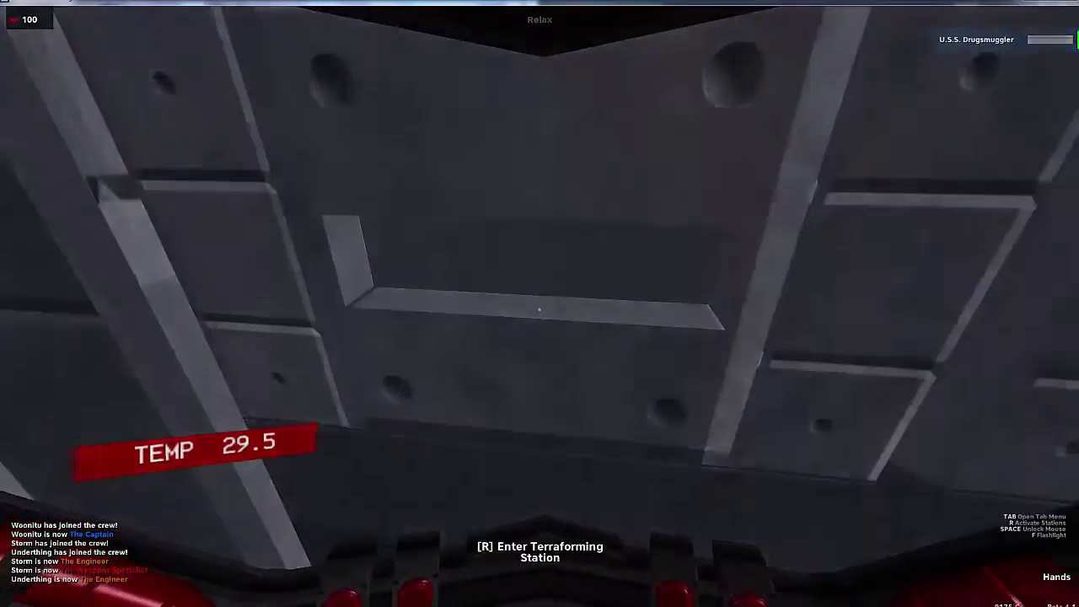
key(r)
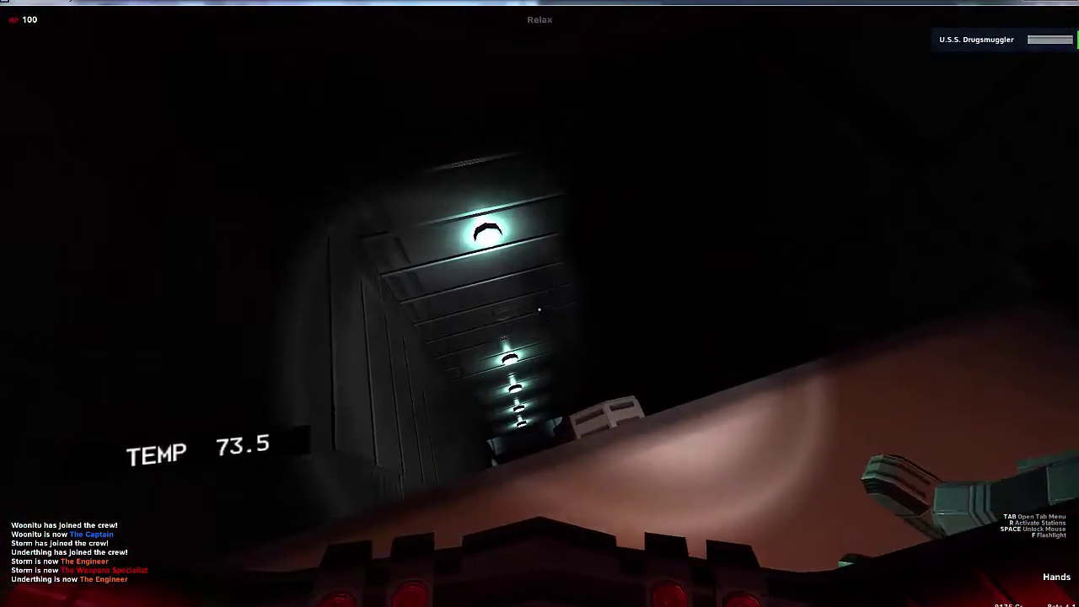
key(f)
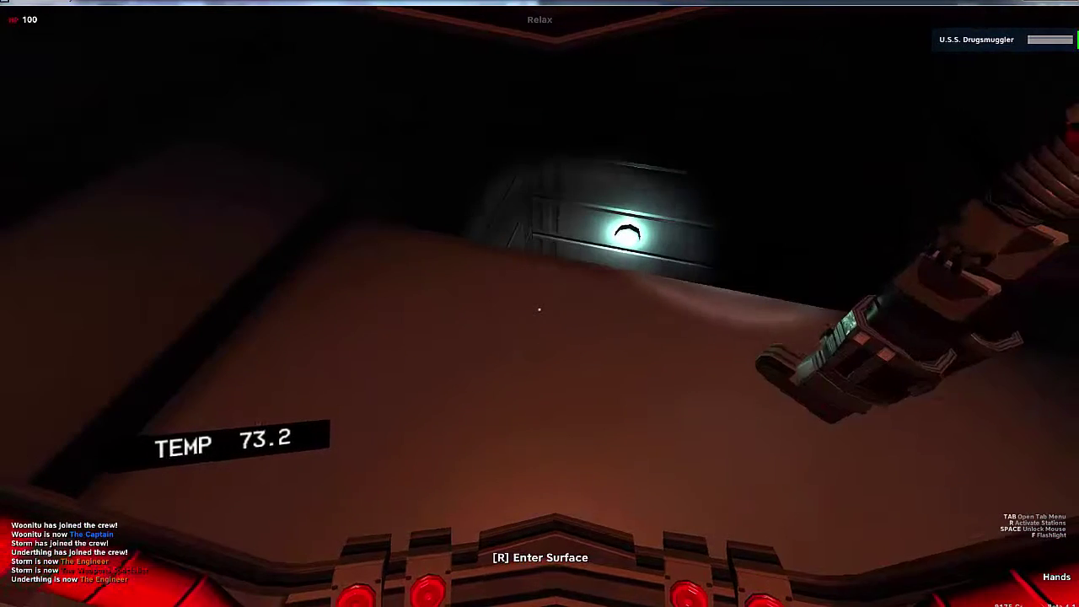
Open the pause menu to review its options, then close it to resume play.
key(Escape)
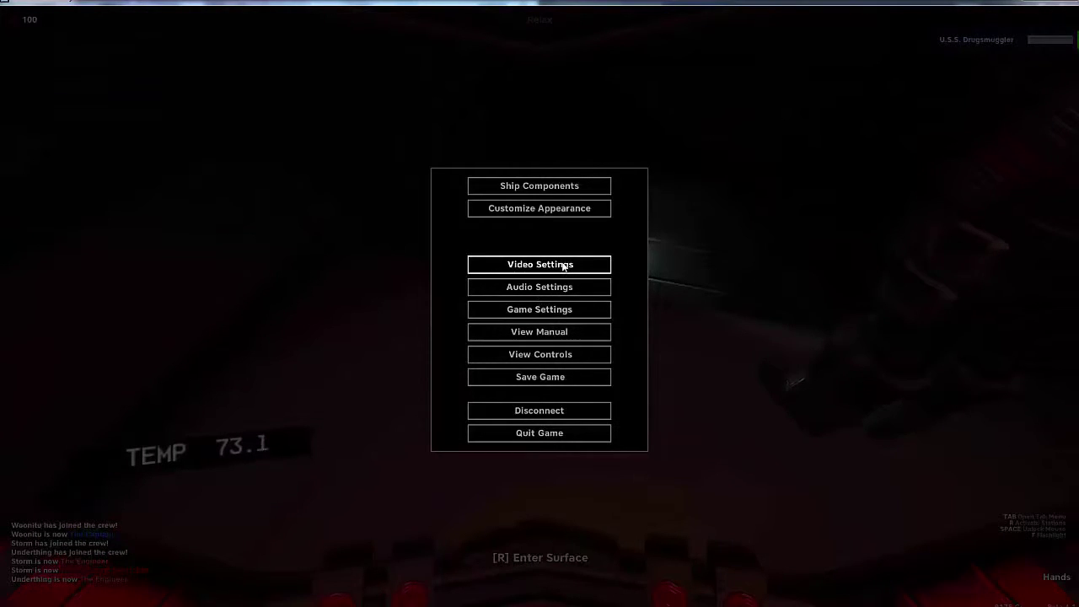
key(Escape)
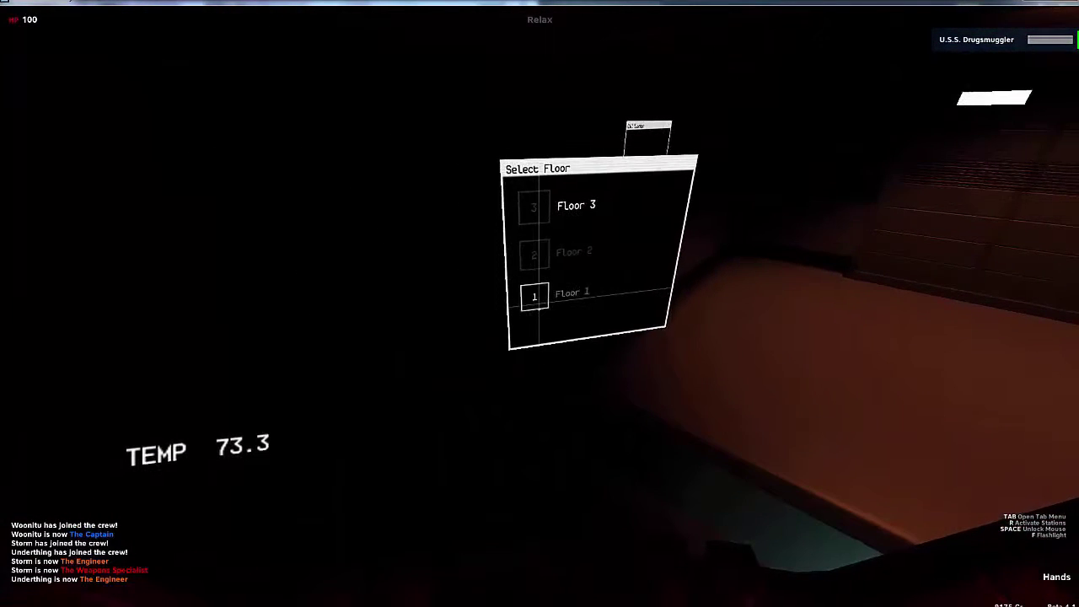
Send the elevator to Floor 1, equip the Phase Pistol, and exit onto the snowy surface.
click(535, 296)
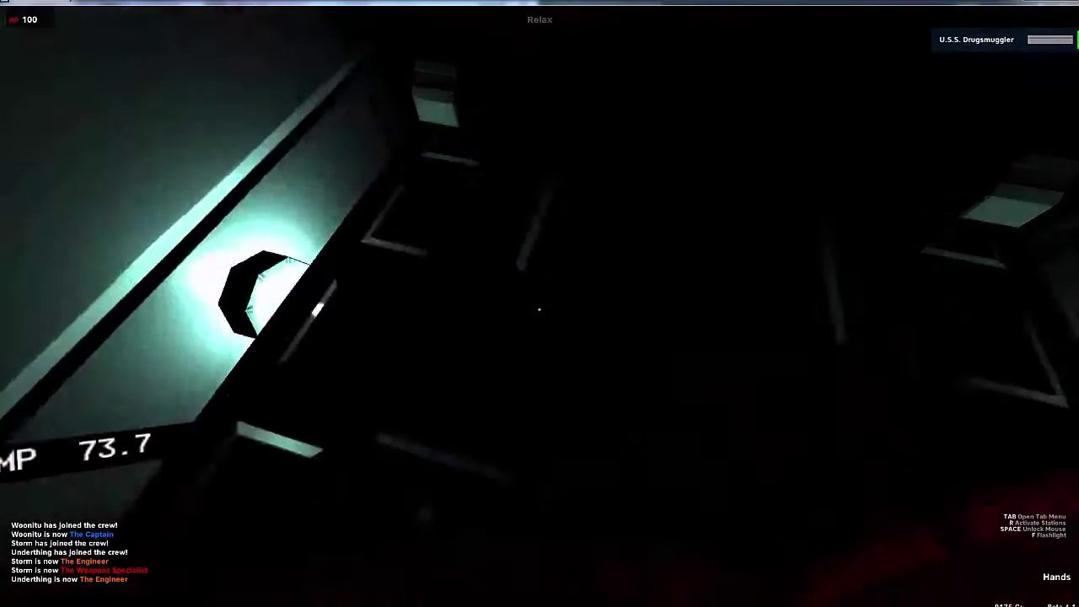
key(2)
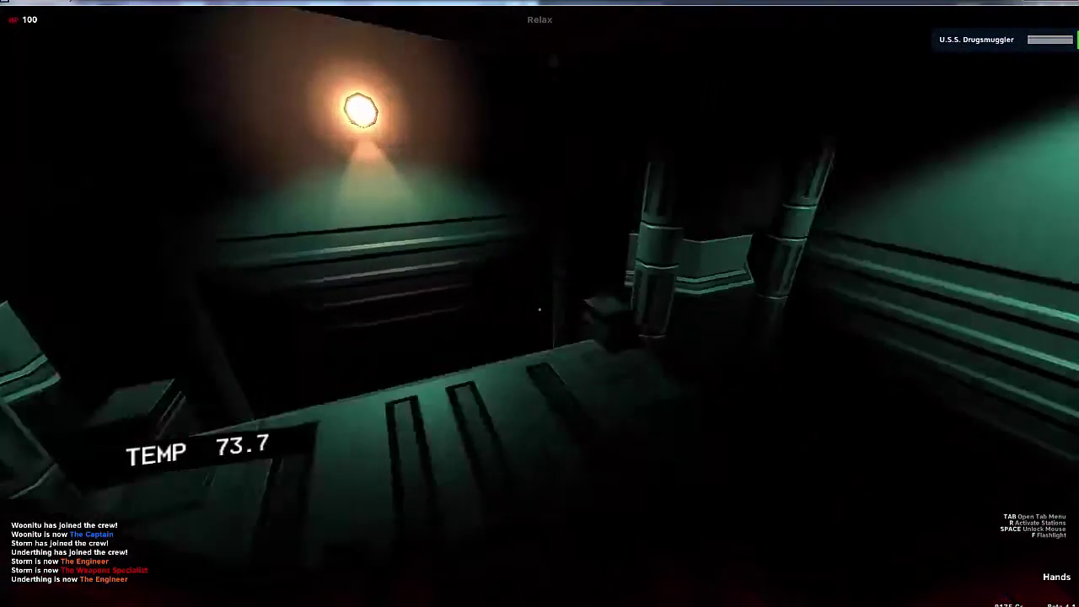
scroll(539, 303, down, 1)
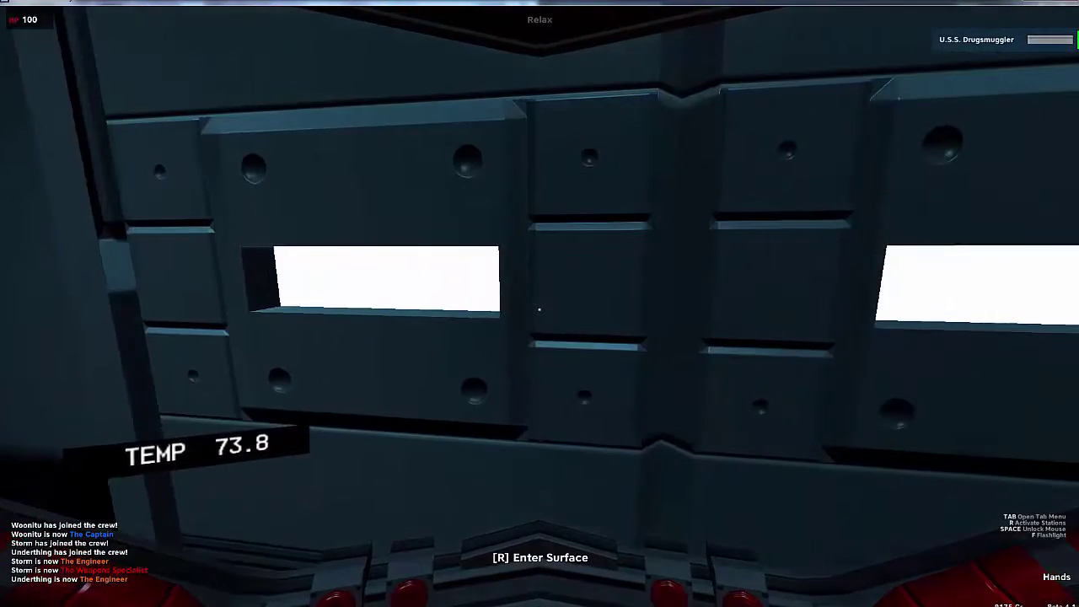
key(r)
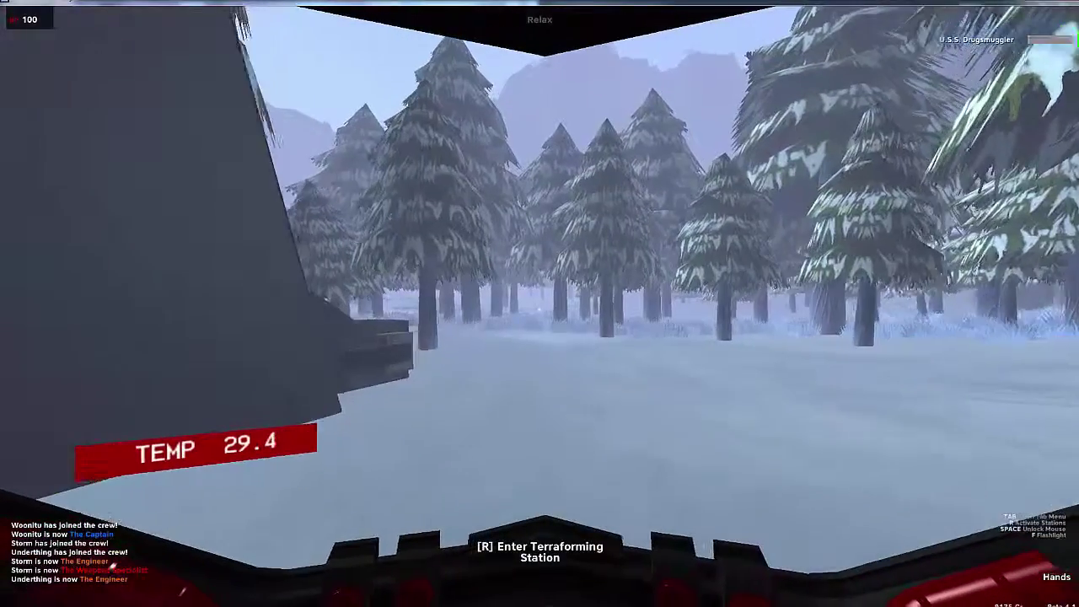
Step outdoors and walk through the snowy trees to the boarded wooden cave door.
key(w)
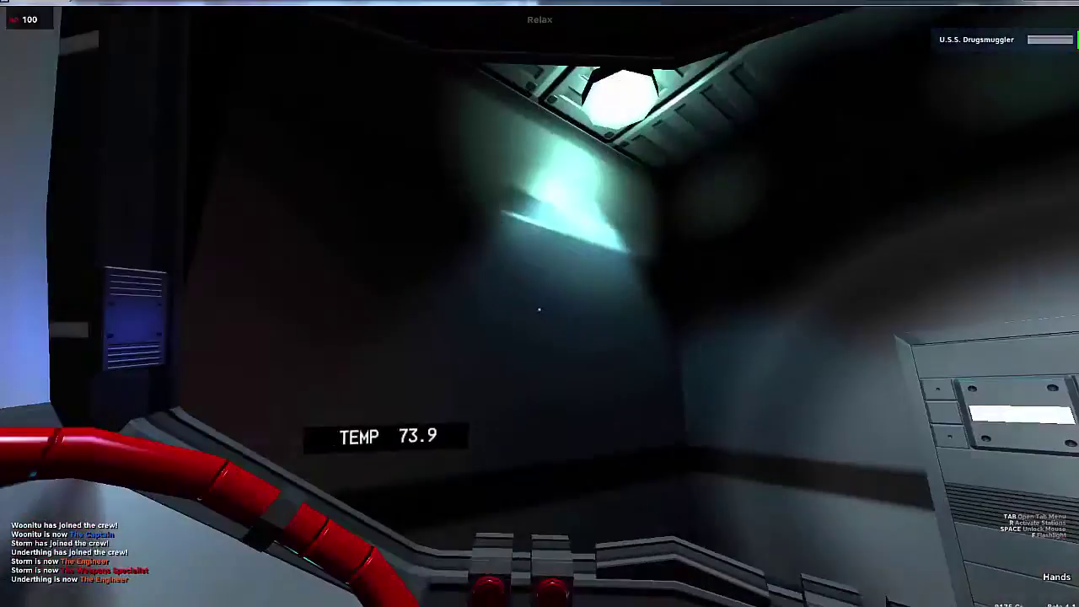
key(r)
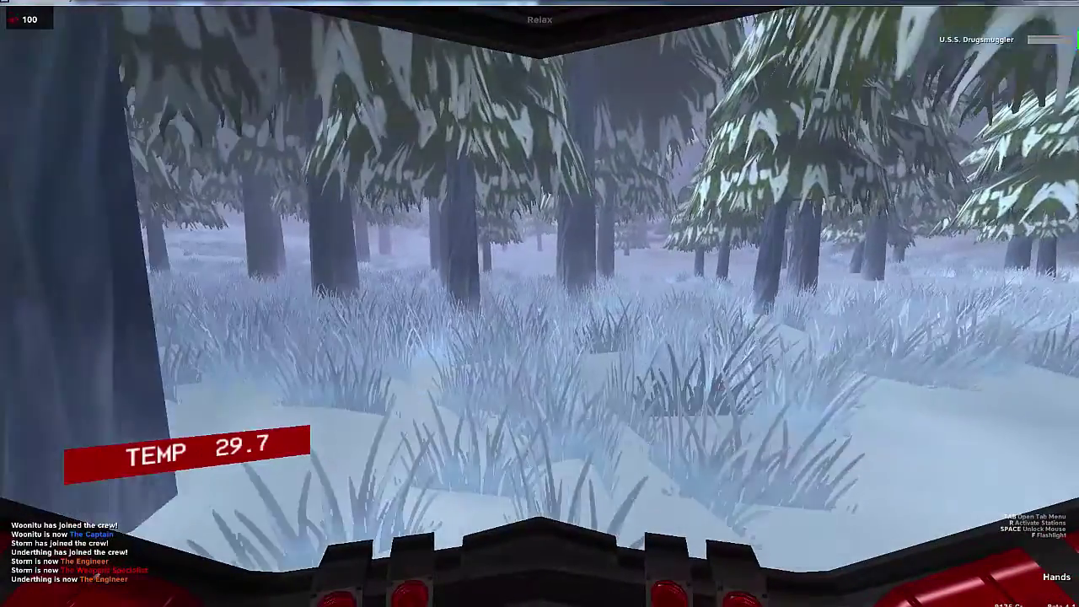
key(w)
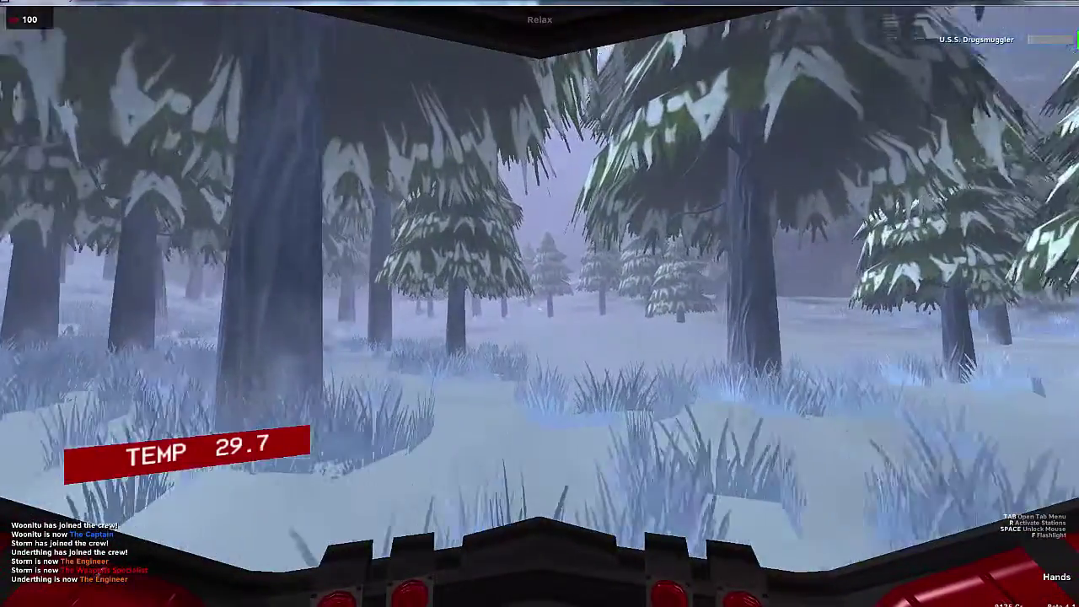
key(w)
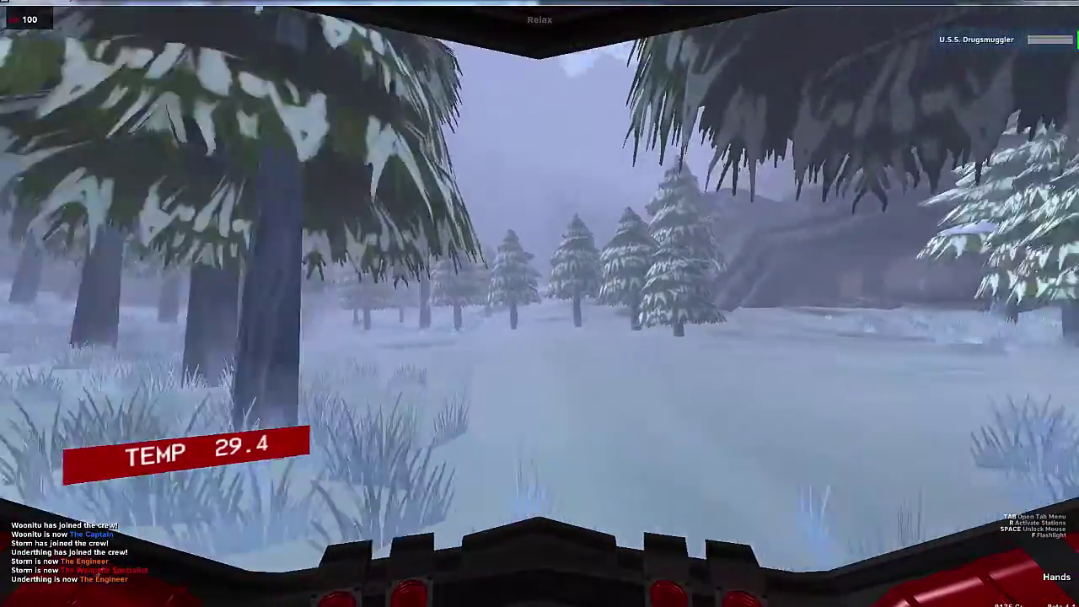
key(w)
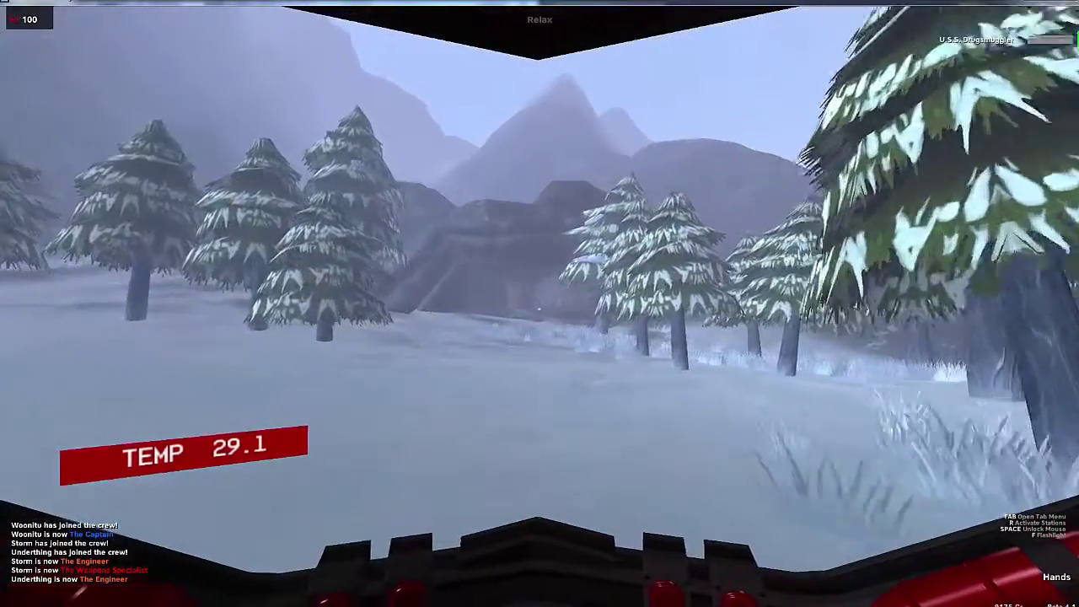
key(w)
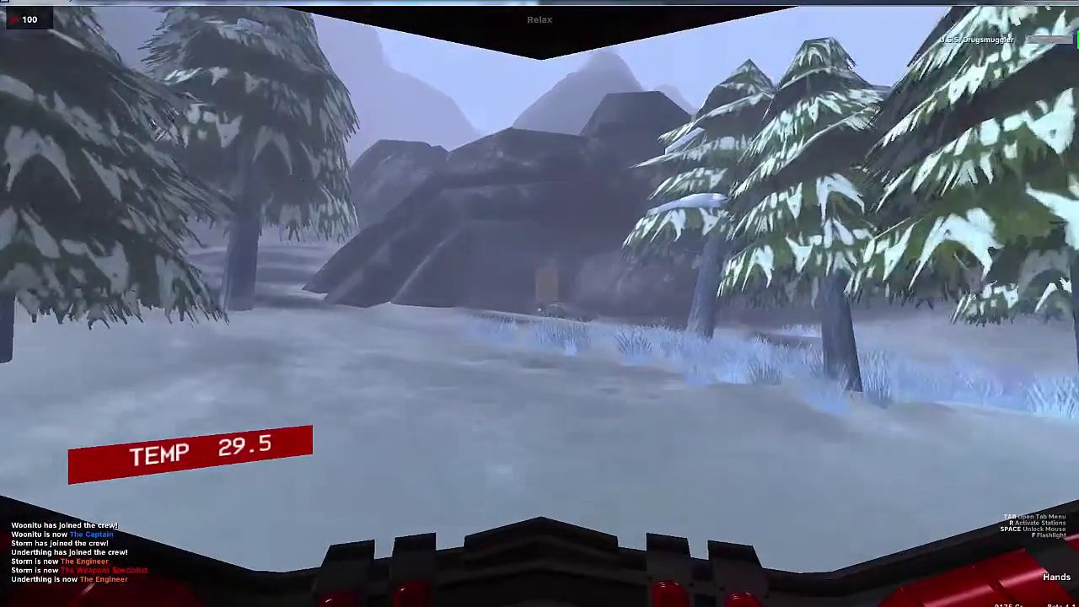
key(w)
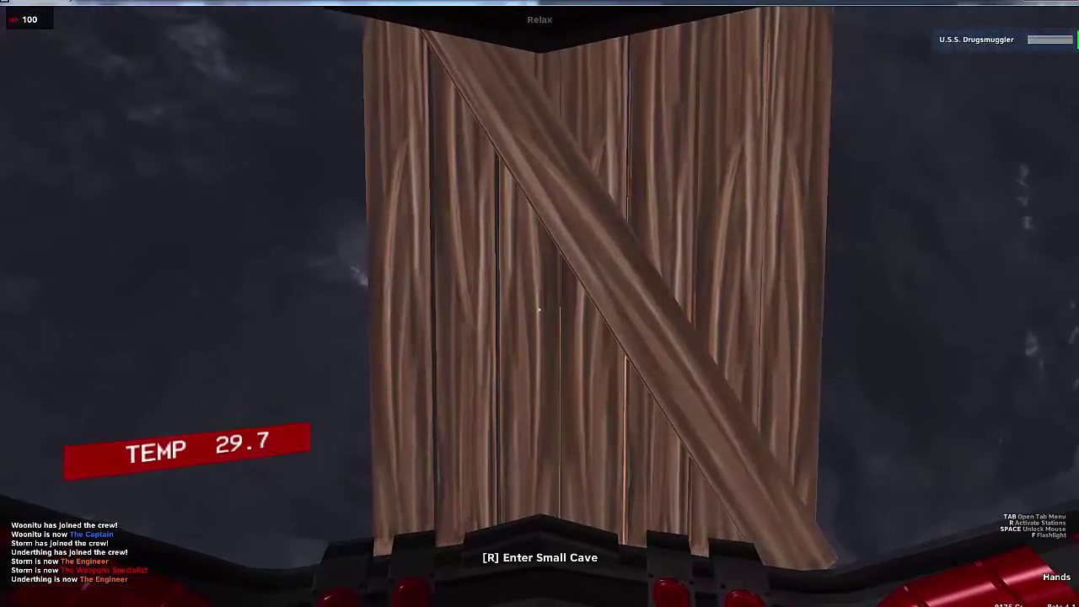
Go into the small cave and grab the CU Emergency Rations and the "Classic" Biscuit.
key(r)
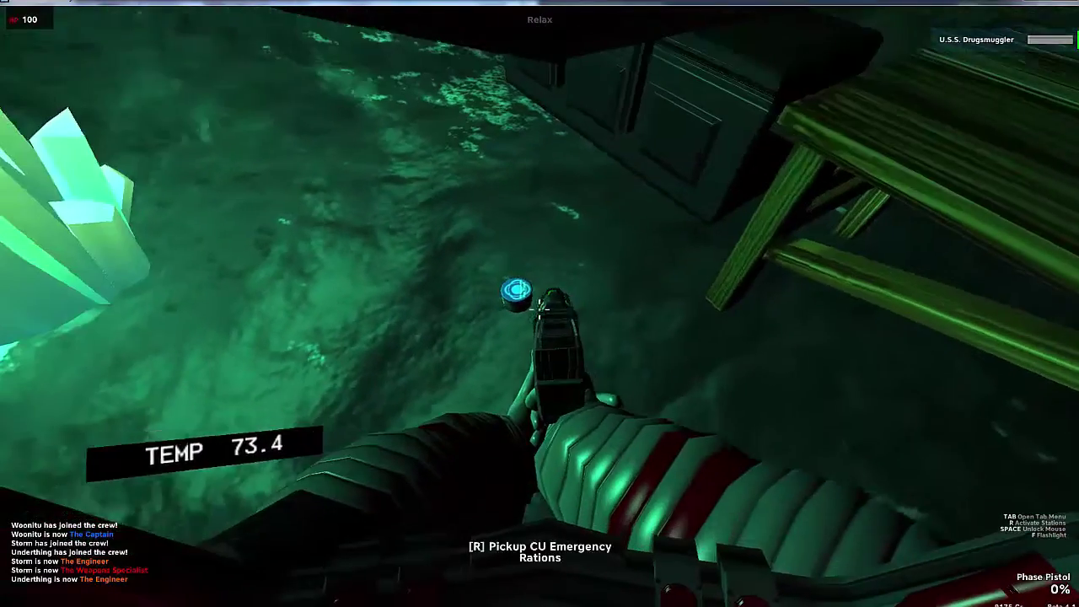
key(r)
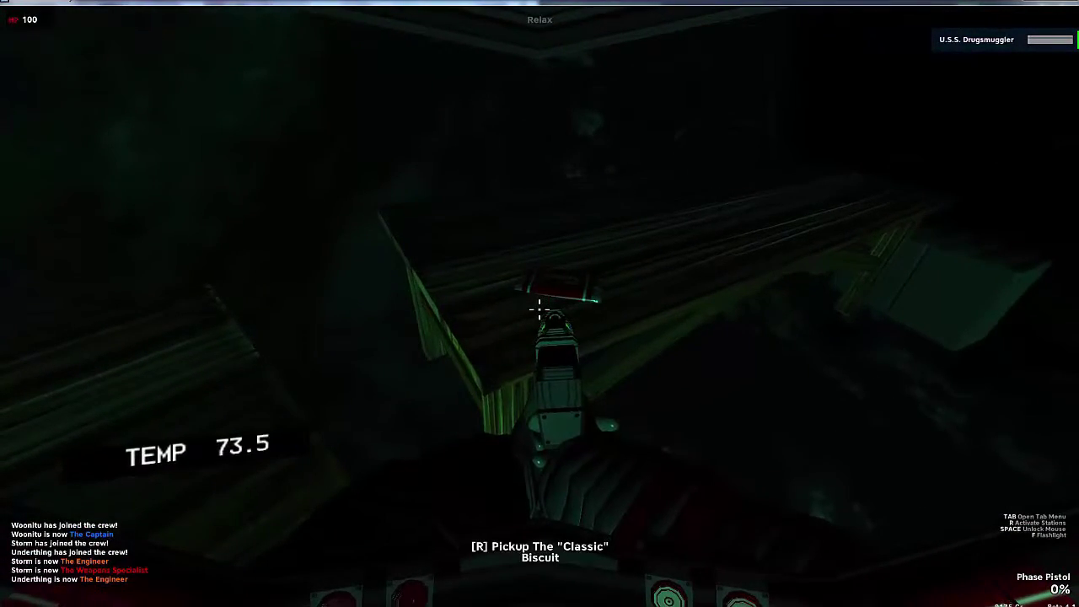
key(r)
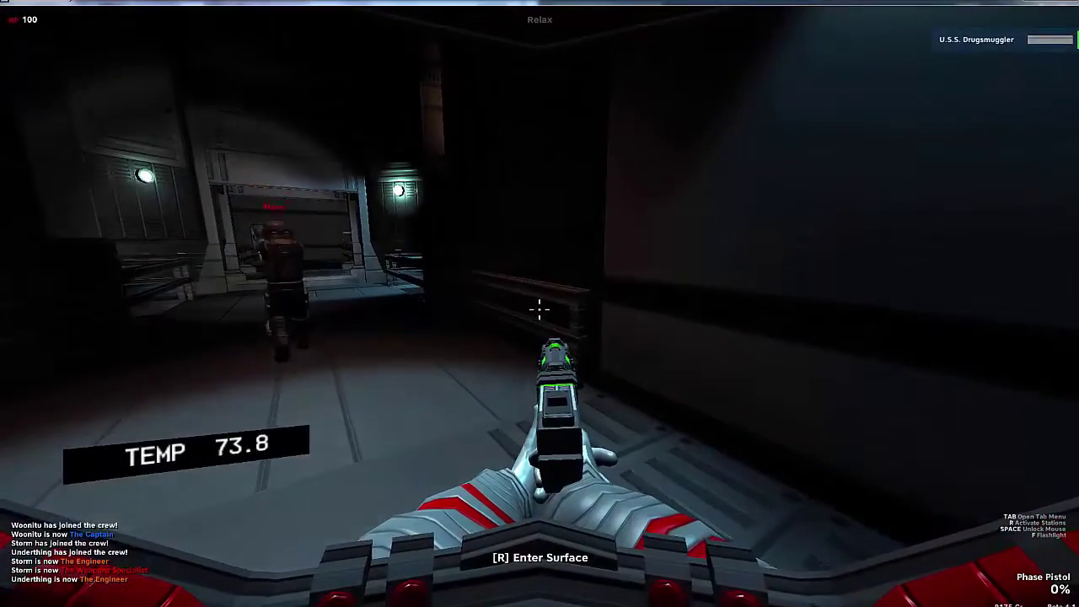
Walk down the corridor past the crewmate and holster the pistol to free the hands.
key(w)
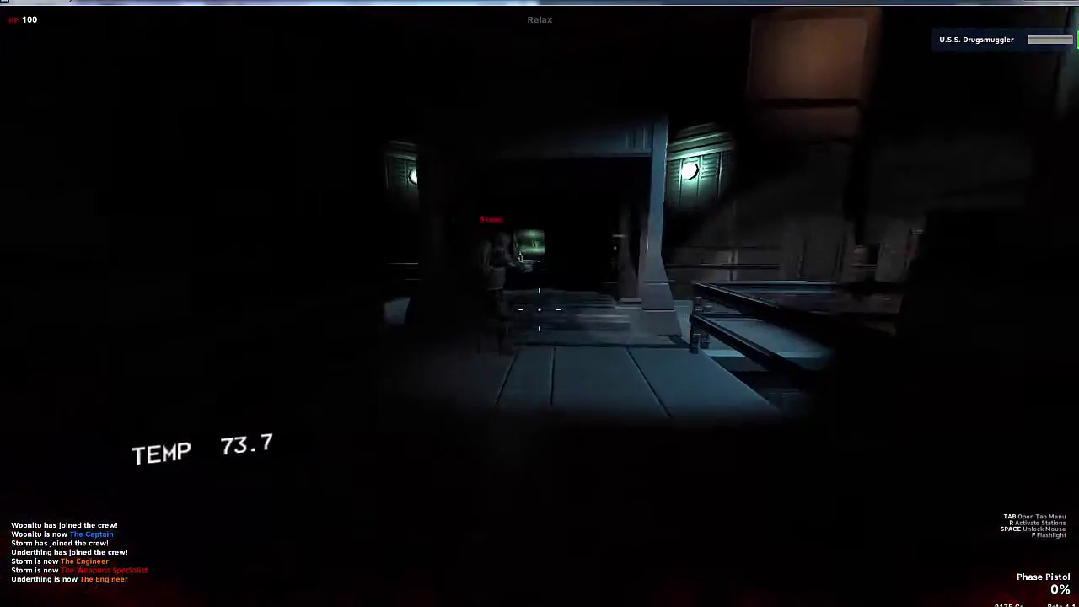
key(w)
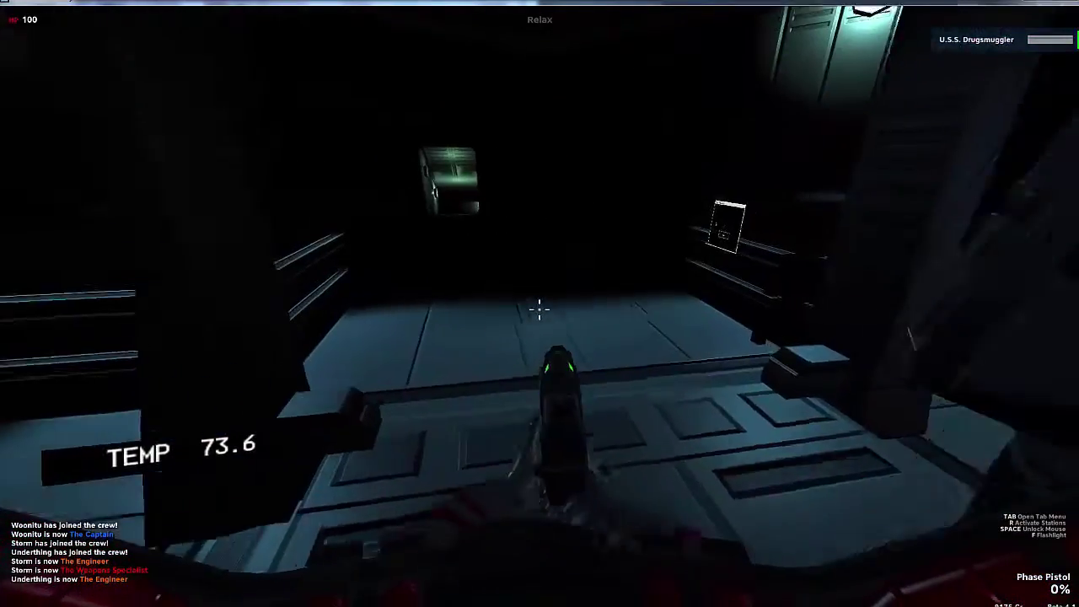
key(w)
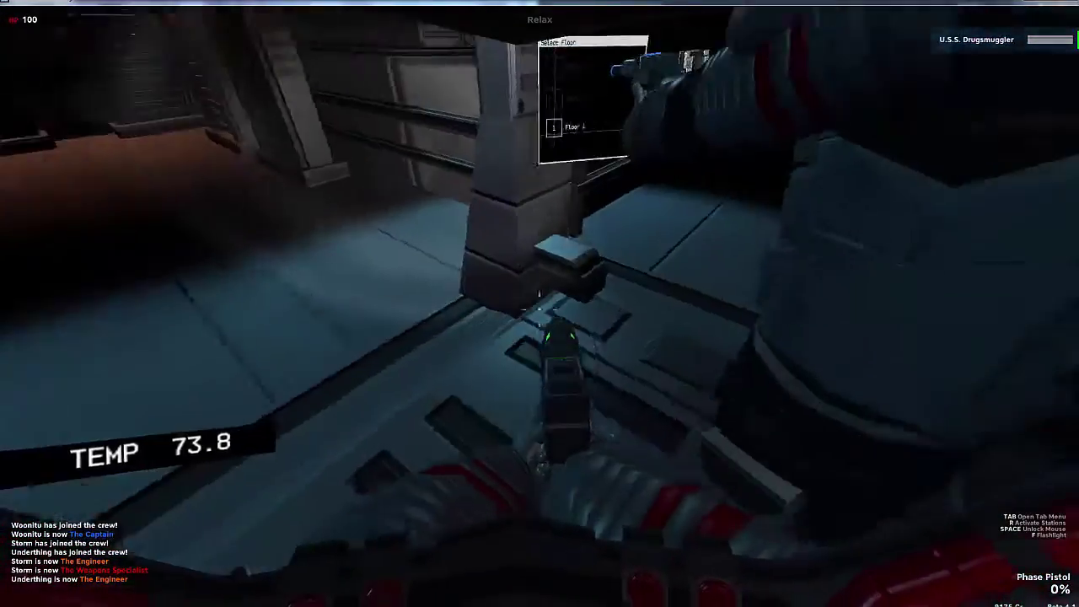
key(w)
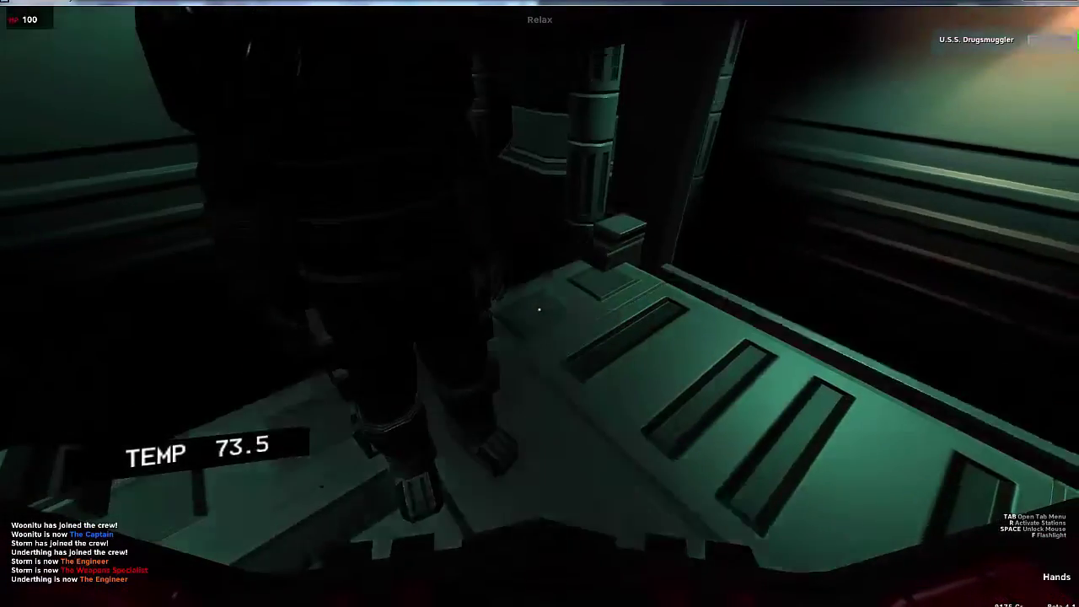
key(1)
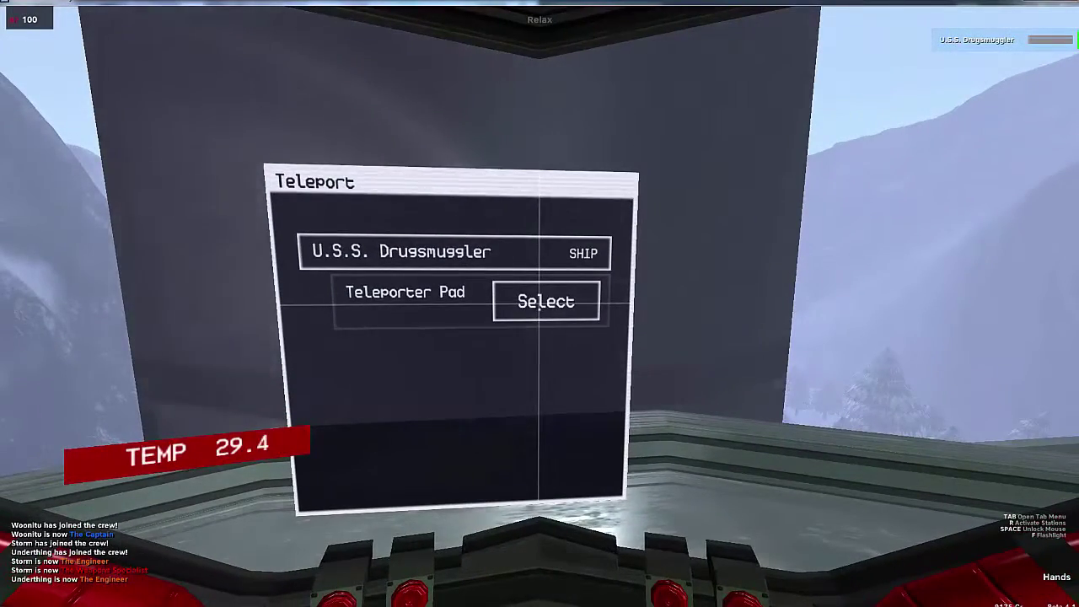
Beam back to the ship's Teleporter Pad and hang the exosuit on the suit rack.
click(545, 302)
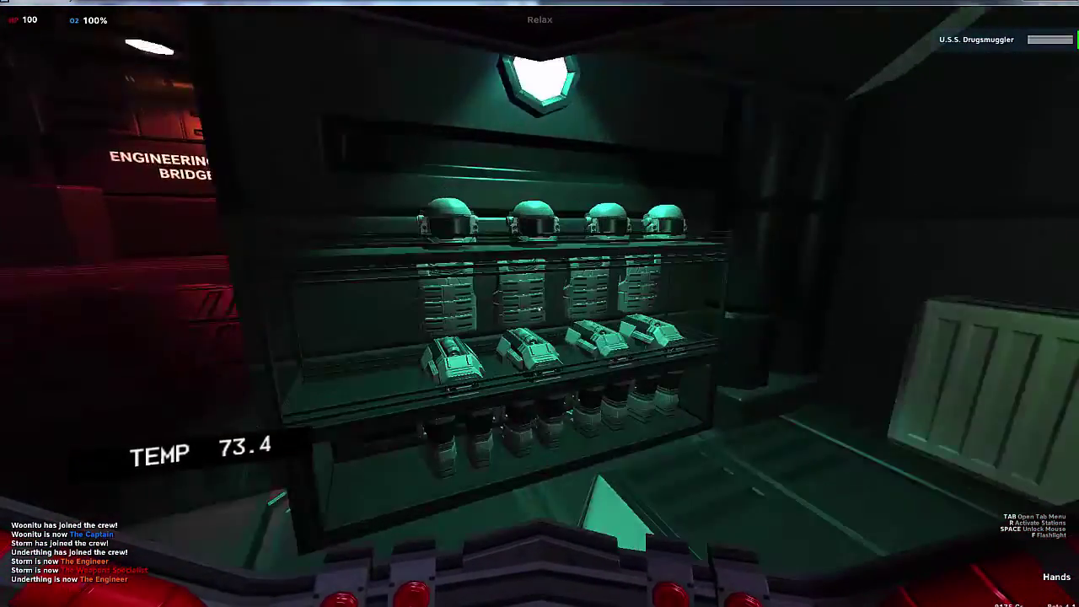
key(r)
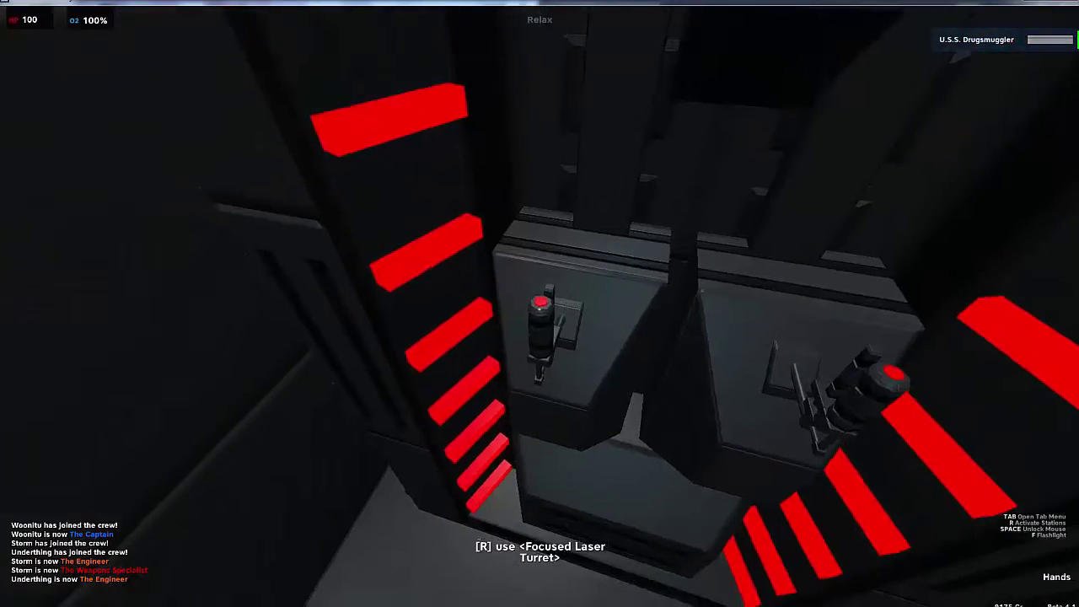
Man the Focused Laser Turret, fire a single shot, then step off the turret.
key(r)
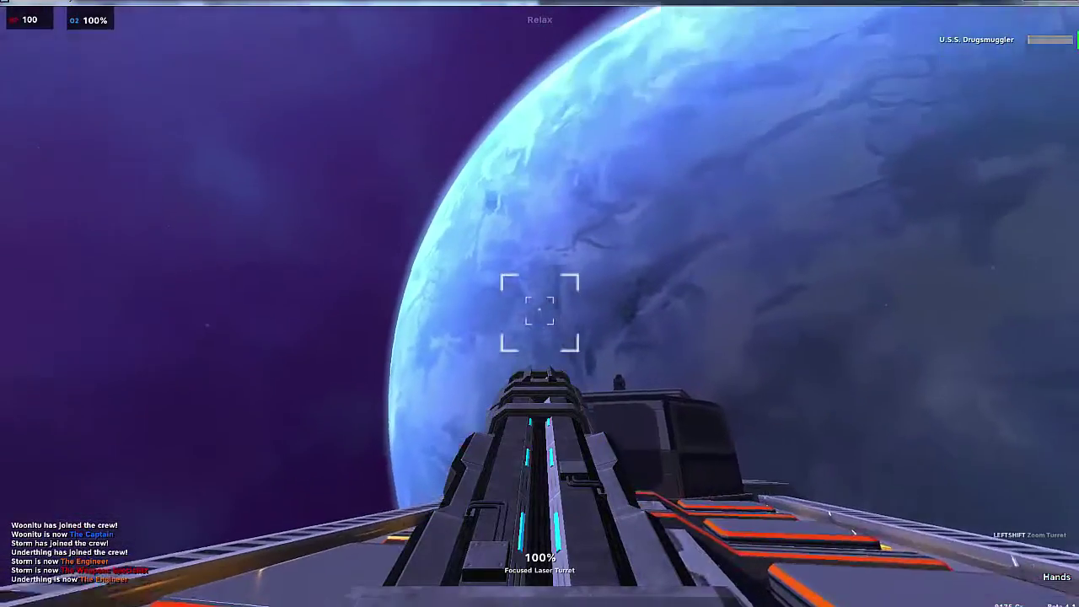
click(539, 303)
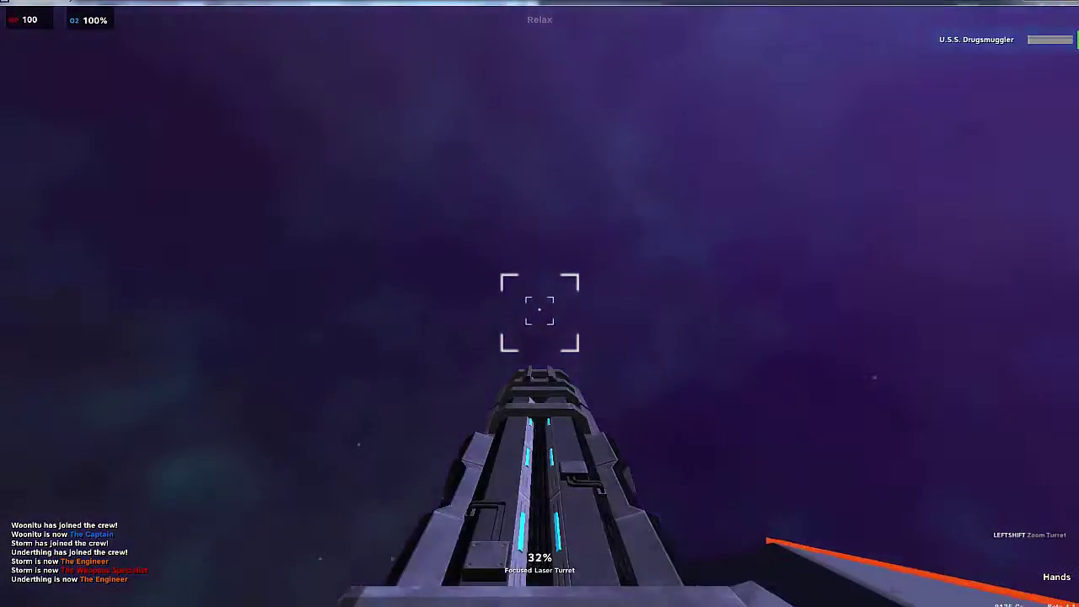
key(r)
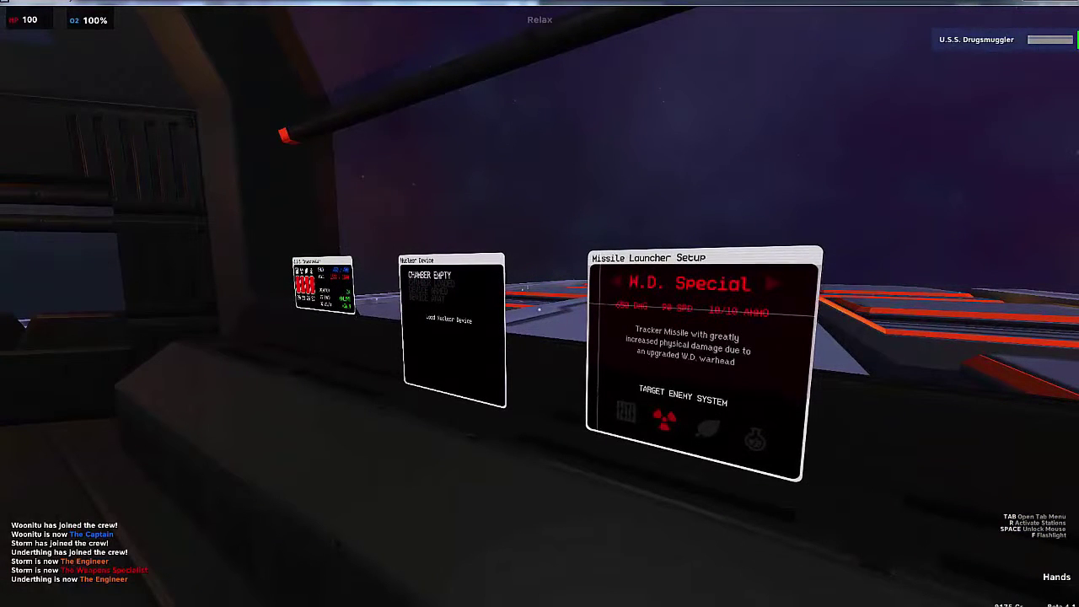
key(Tab)
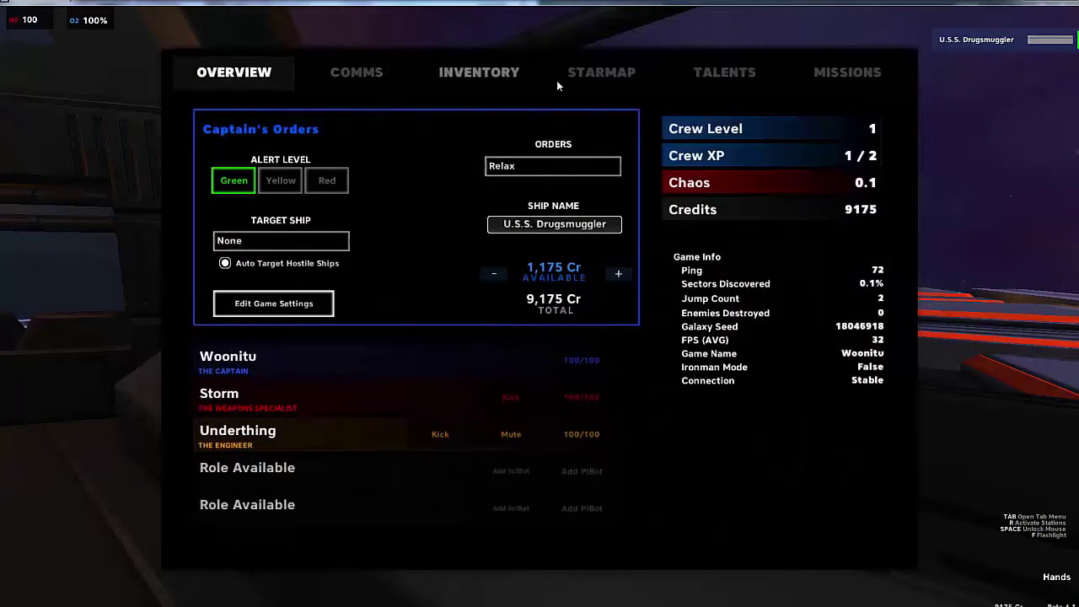
click(571, 80)
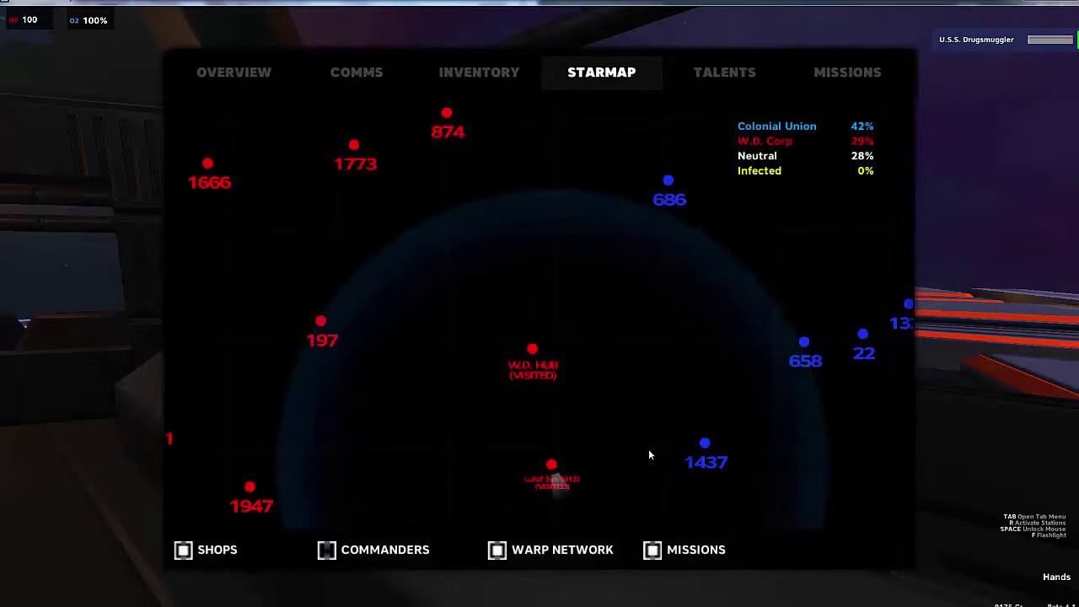
scroll(647, 456, up, 3)
scroll(568, 325, up, 3)
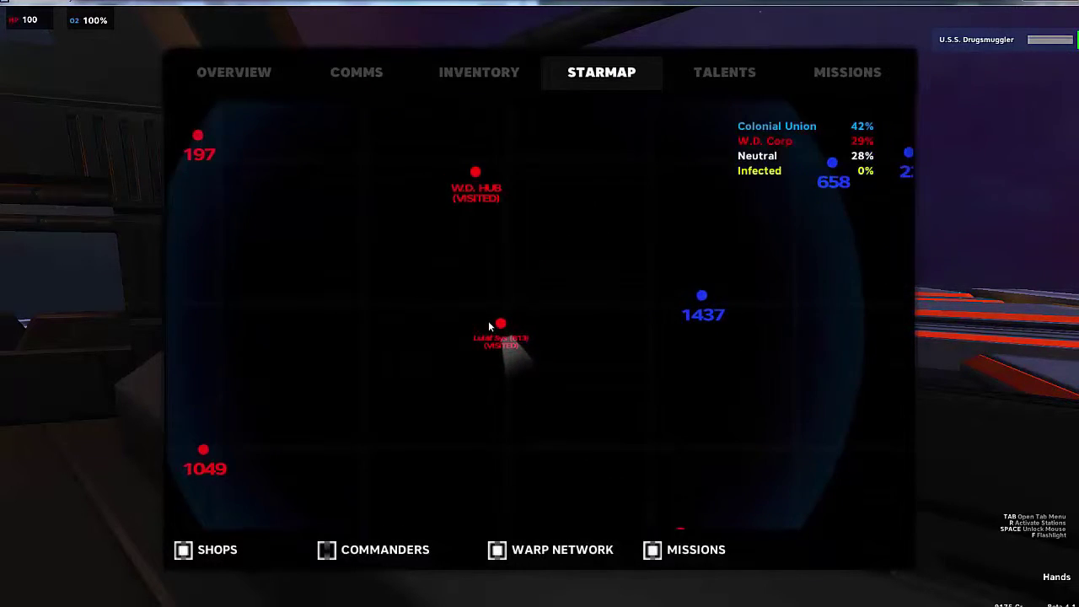
scroll(490, 326, up, 3)
scroll(488, 312, up, 2)
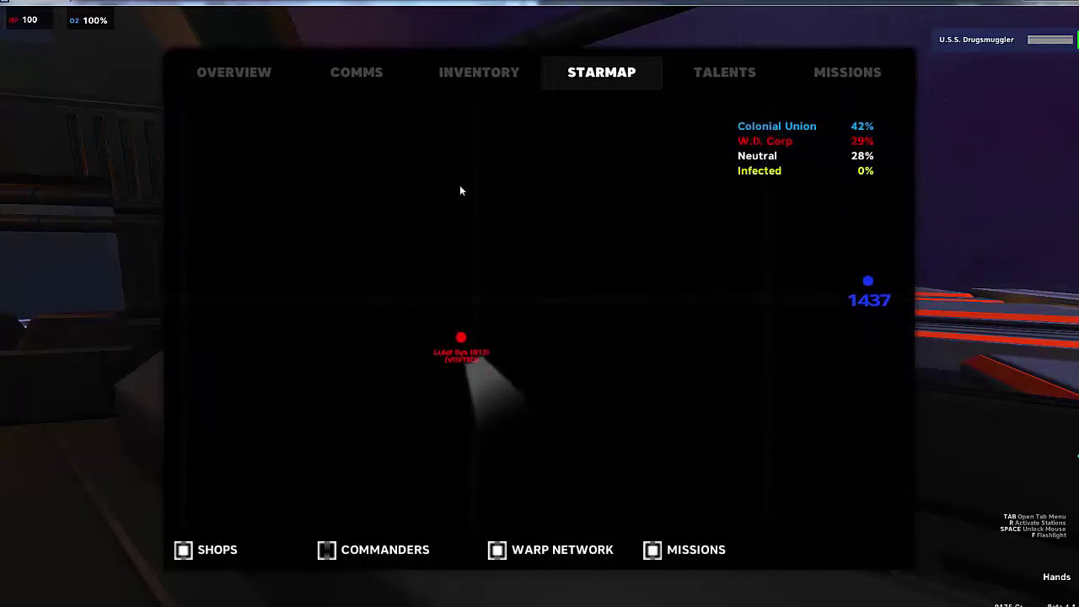
drag(386, 442, 611, 250)
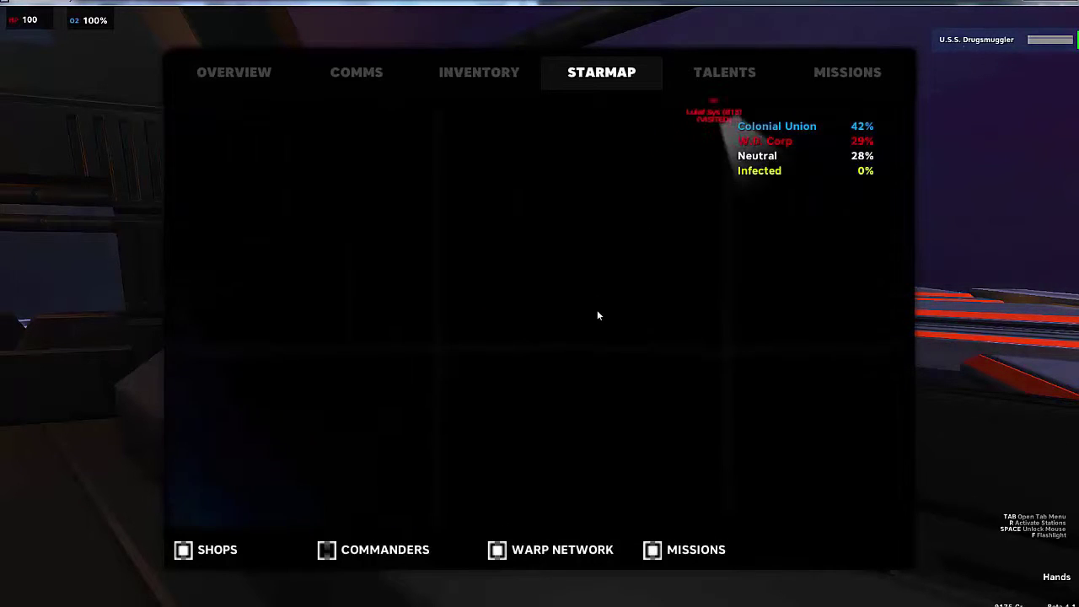
scroll(628, 395, down, 2)
scroll(629, 396, down, 2)
scroll(632, 408, down, 2)
scroll(492, 298, down, 2)
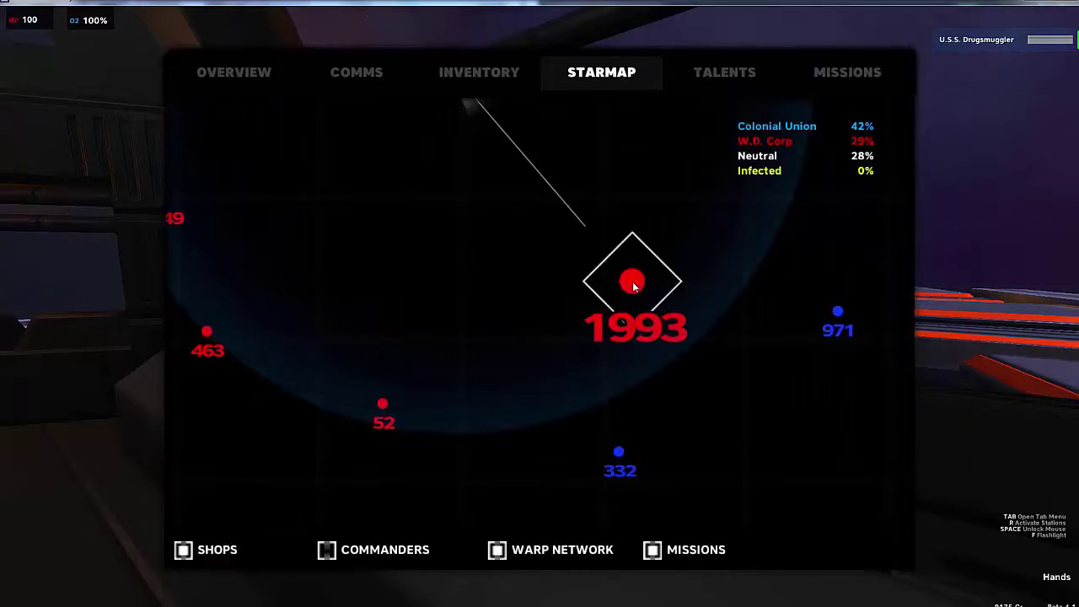
Close the star map and walk through the Engineering door down to the Jump Computer.
key(Tab)
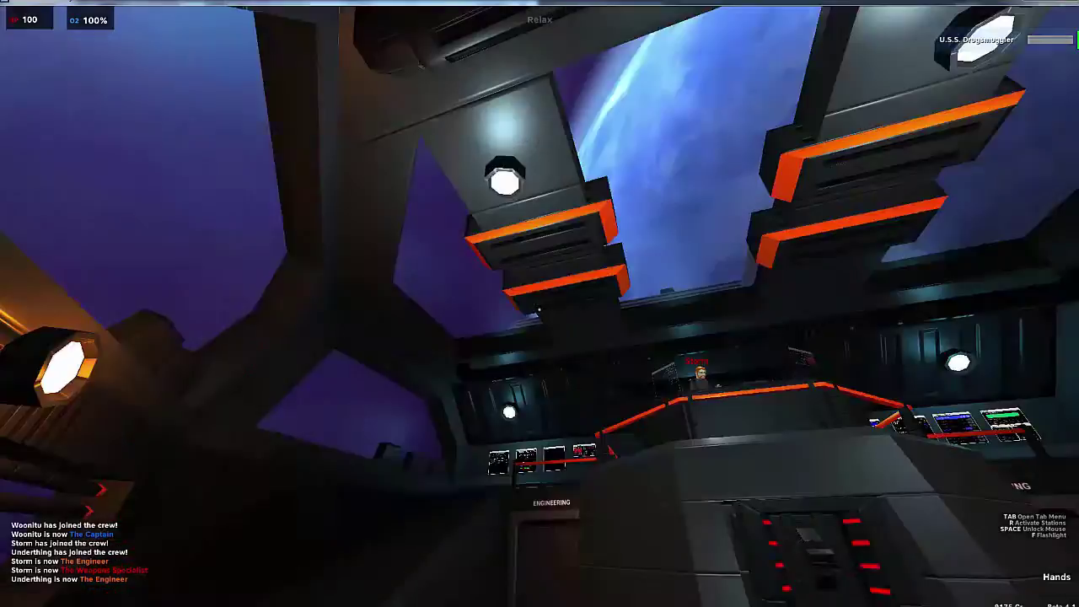
key(w)
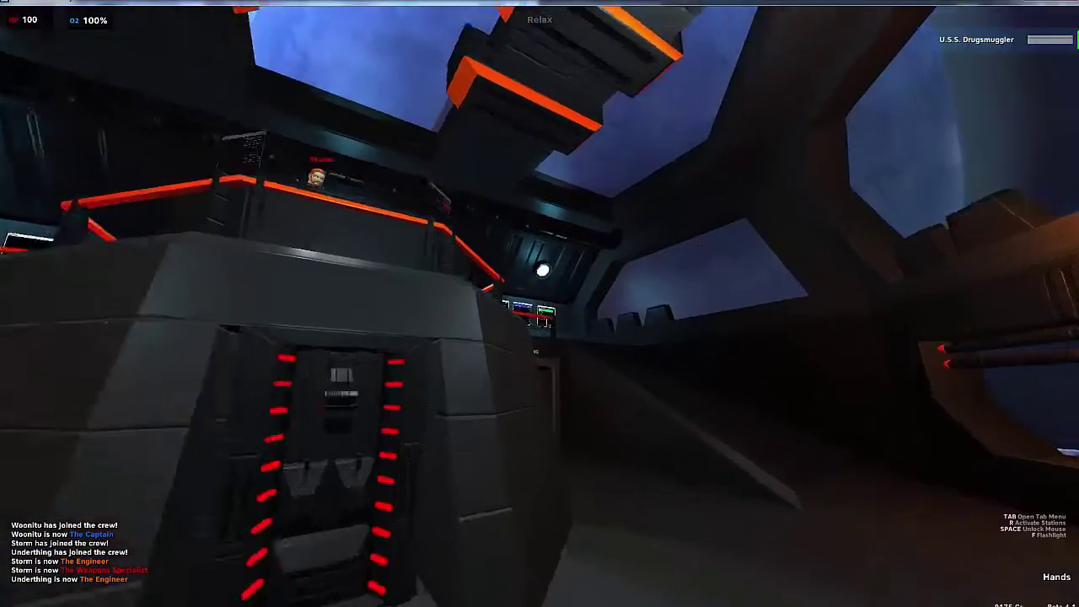
key(w)
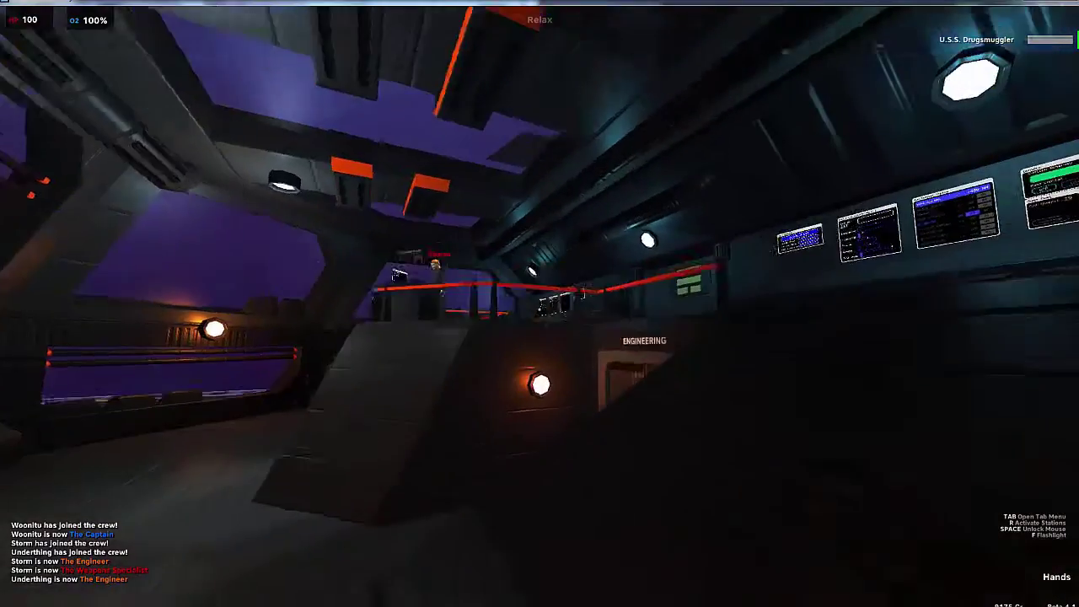
key(w)
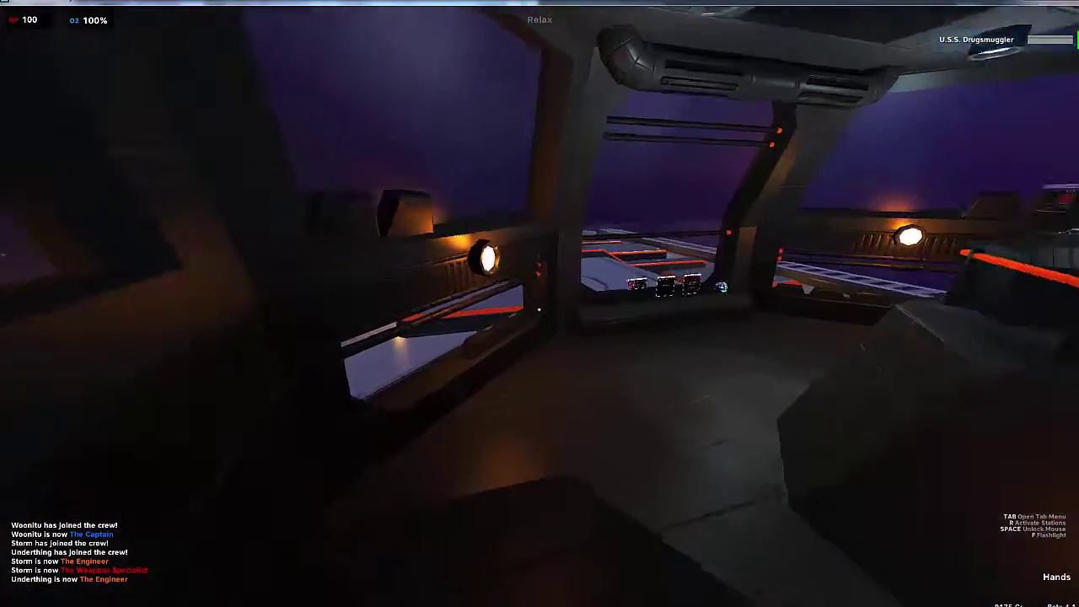
key(w)
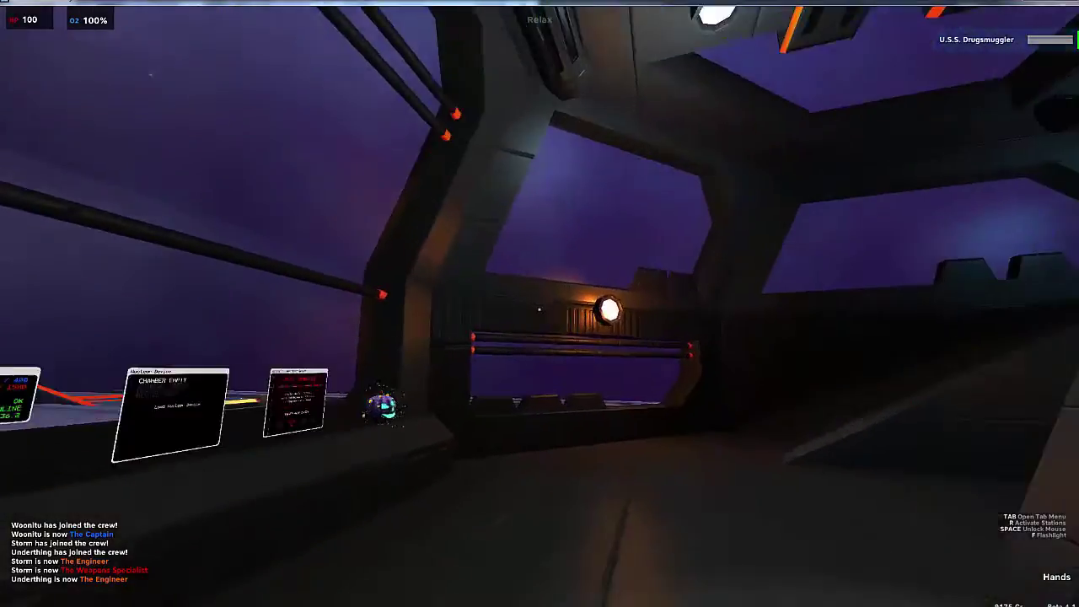
key(w)
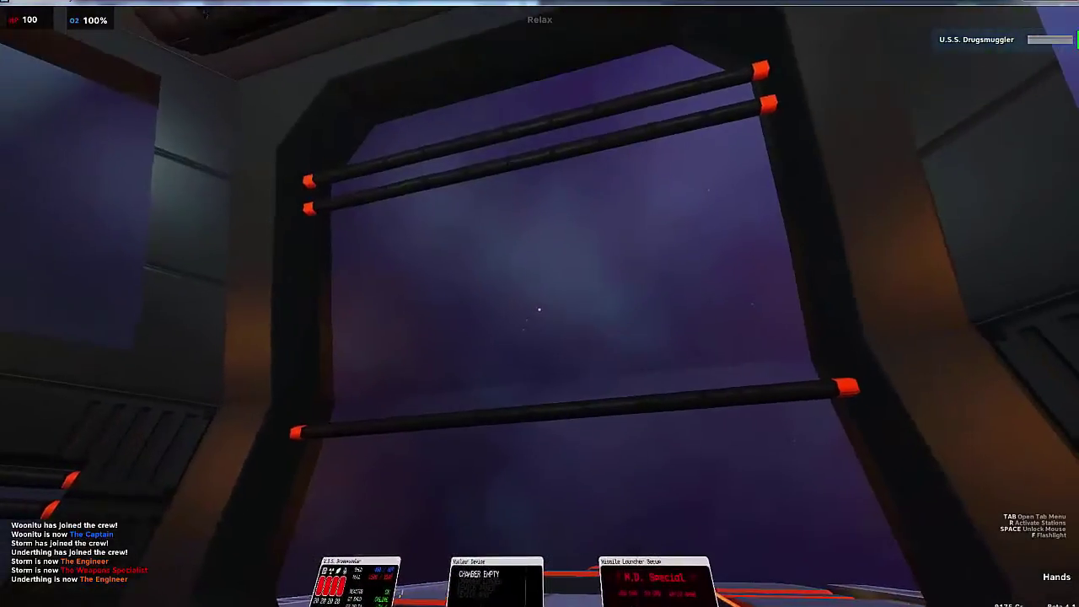
key(w)
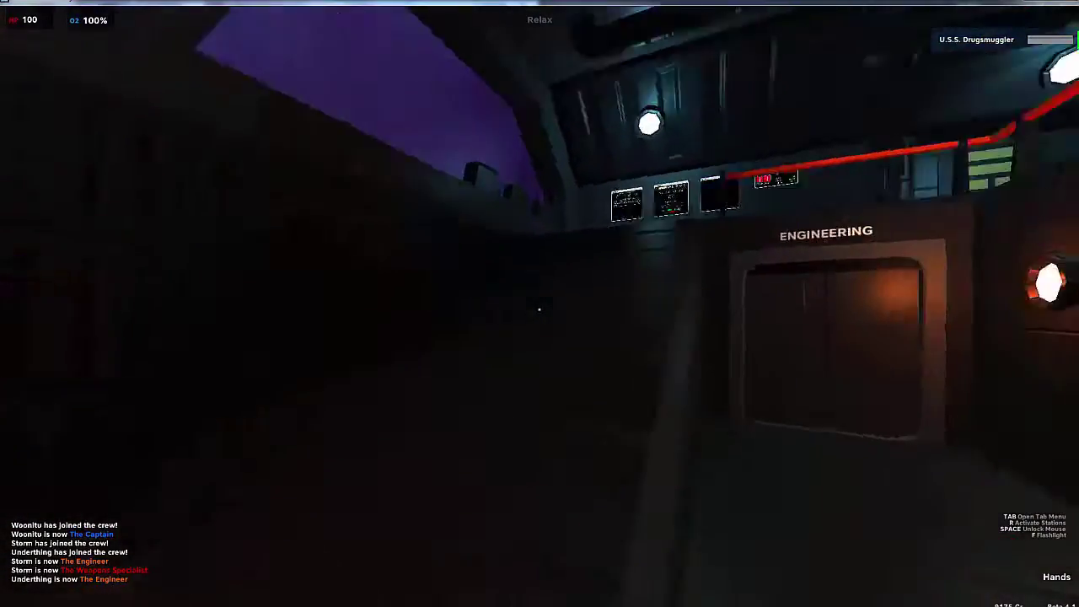
key(w)
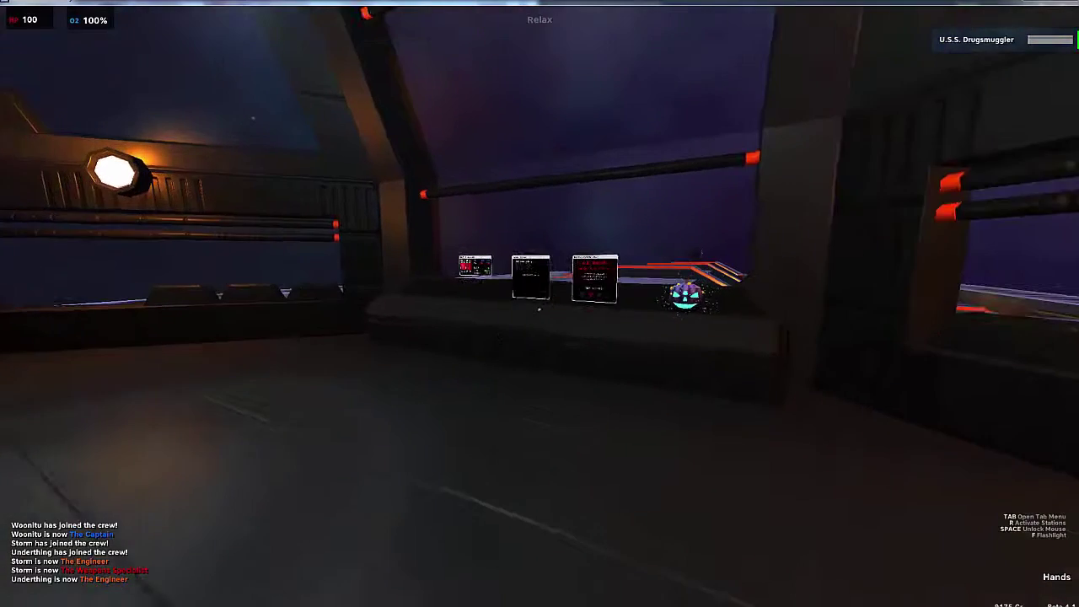
key(w)
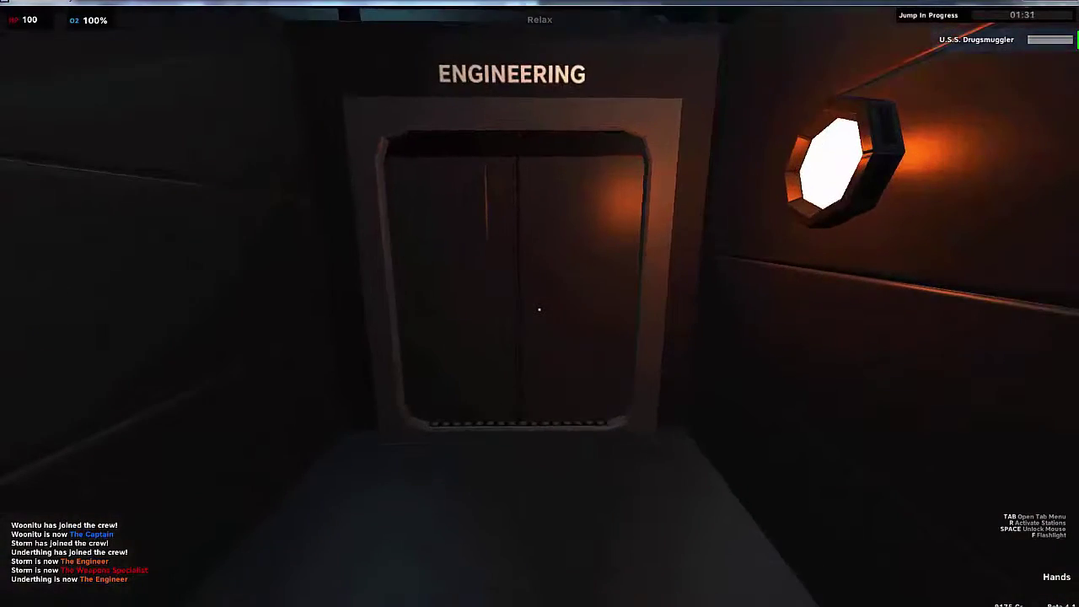
key(w)
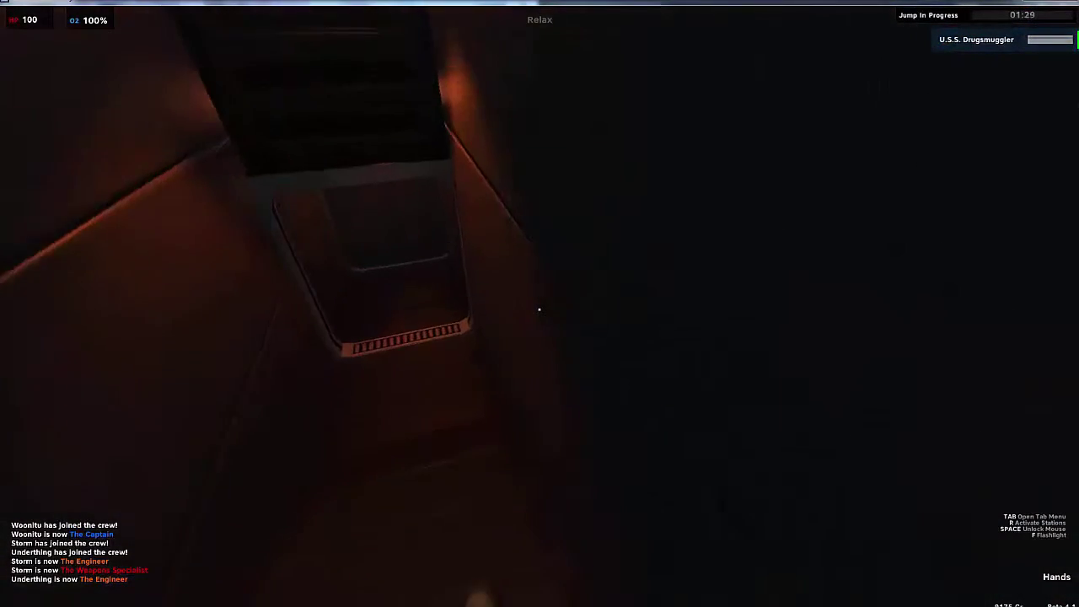
key(w)
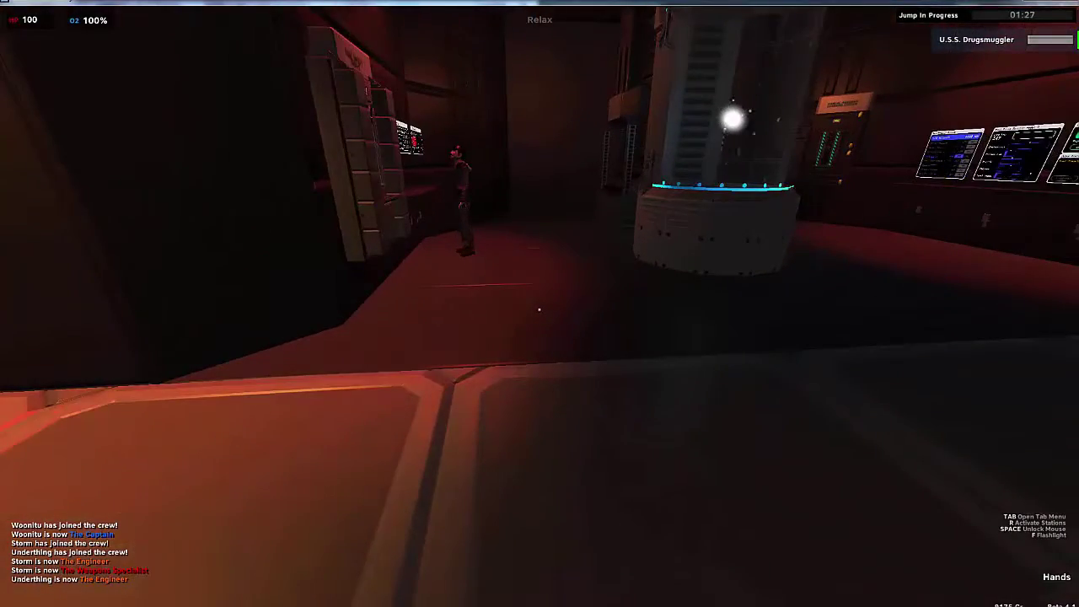
key(w)
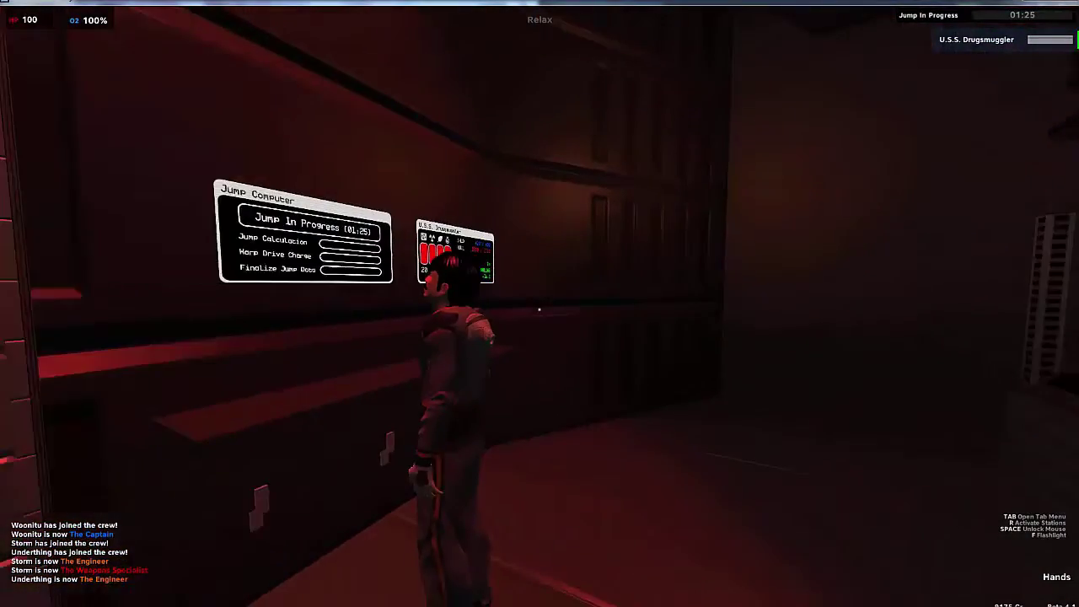
Walk back through the bridge doorway and dark corridor, then toward Engineering again.
key(w)
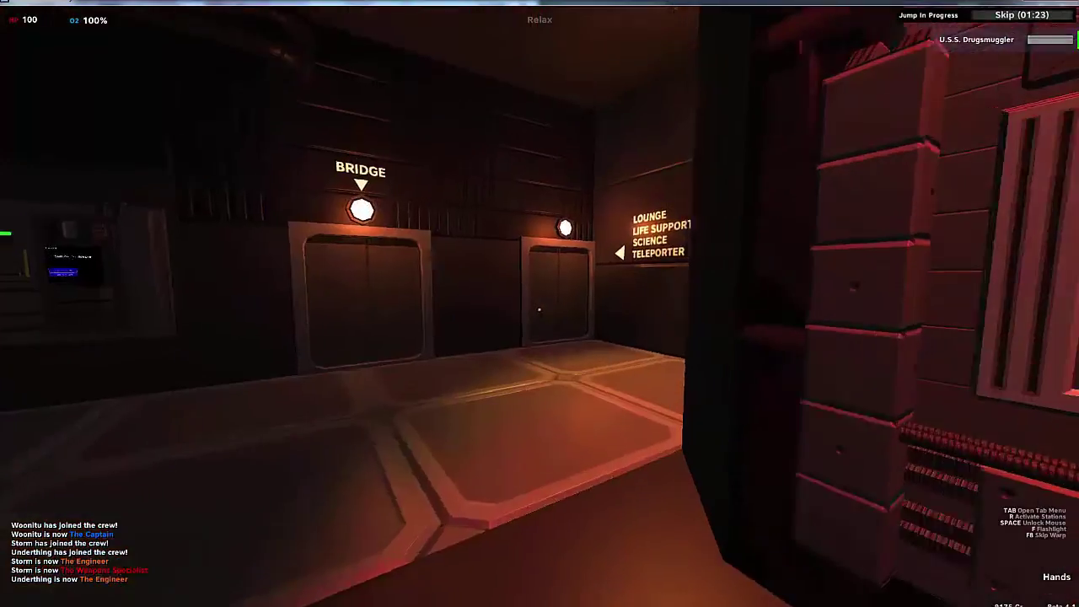
key(w)
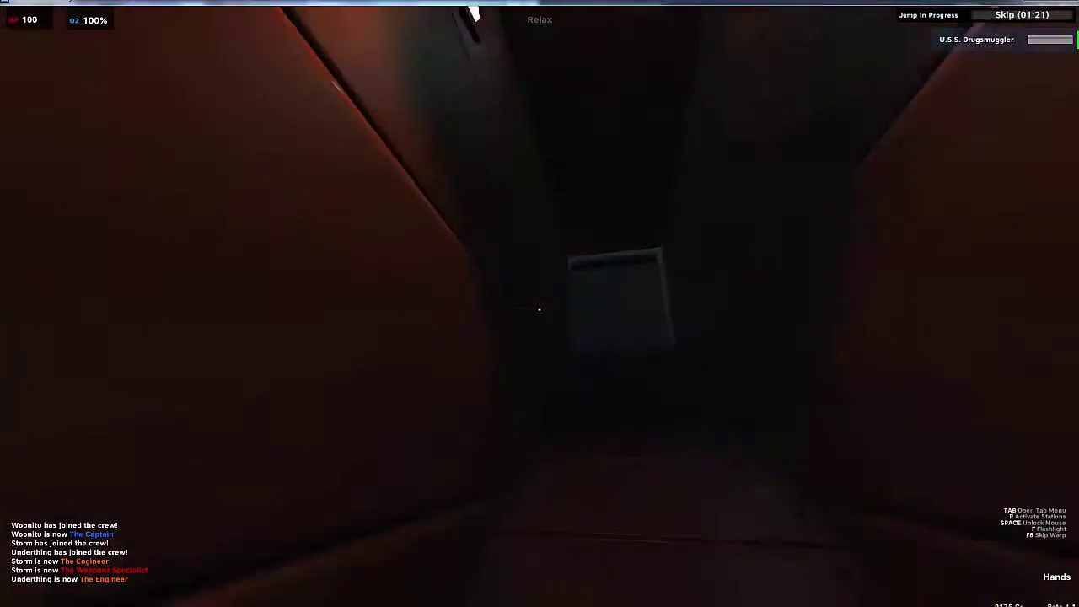
key(w)
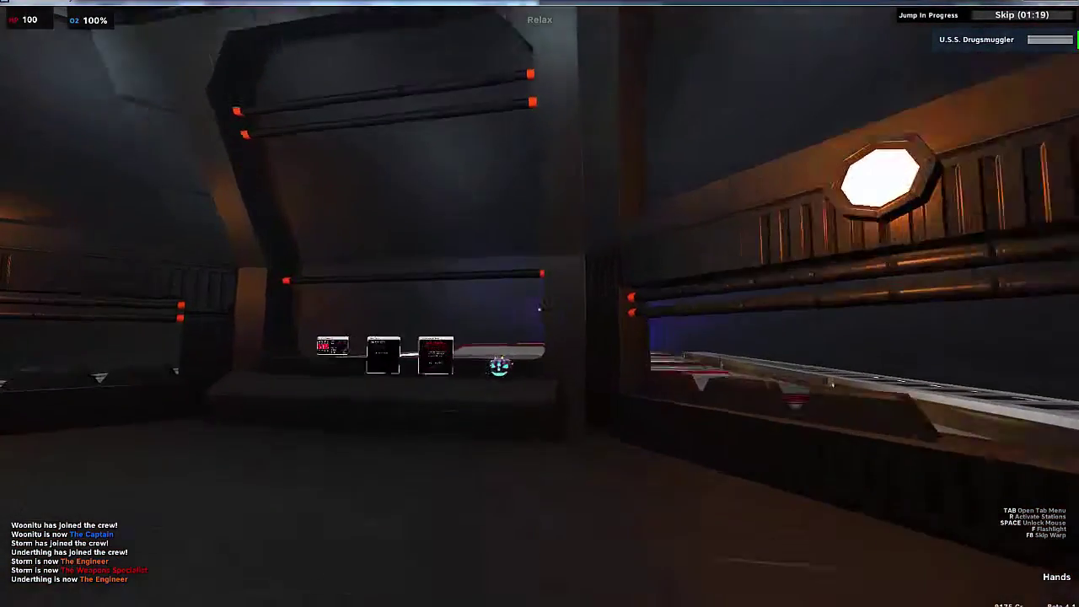
key(w)
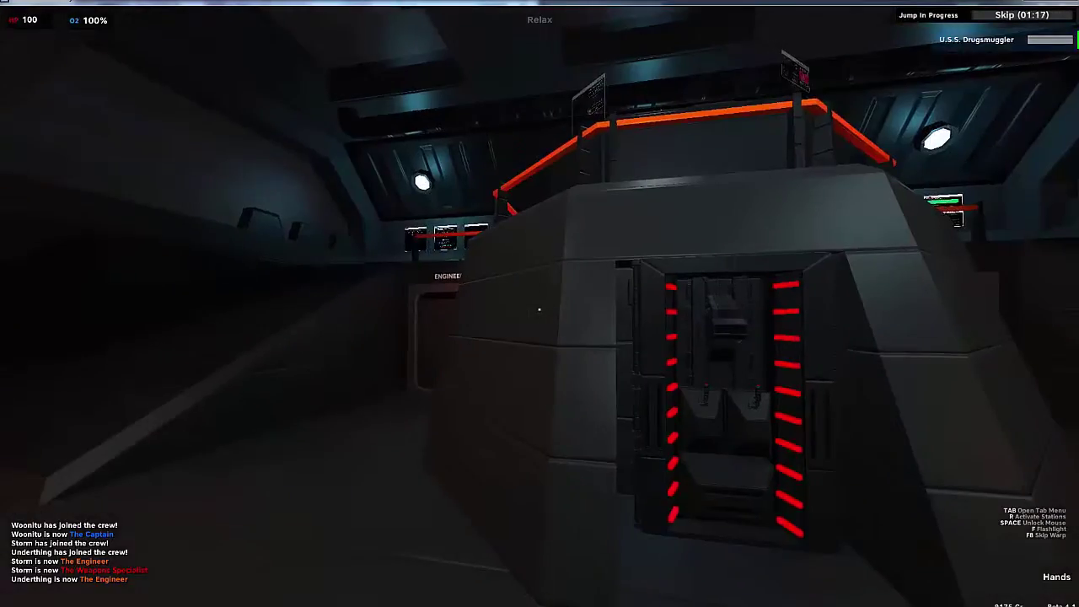
key(w)
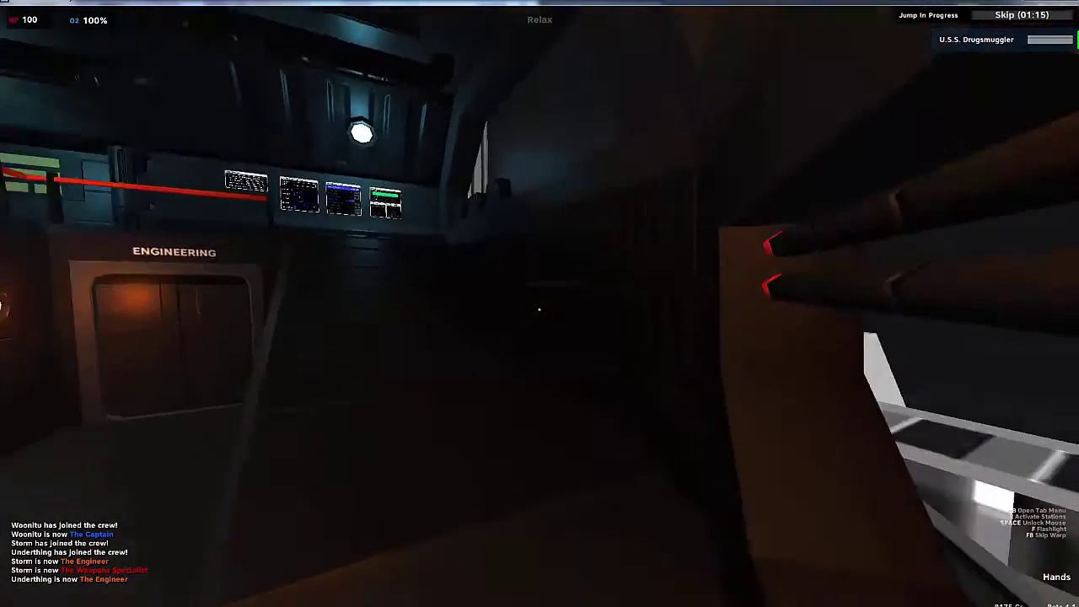
key(w)
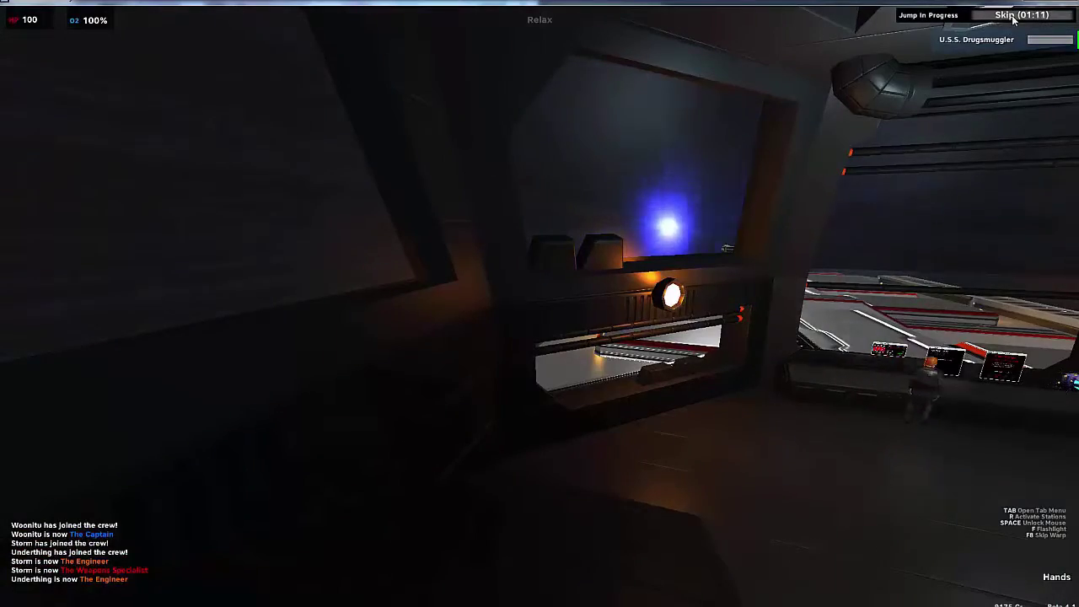
Skip the remaining warp, take the pilot's console and throttle the ship forward.
click(1014, 17)
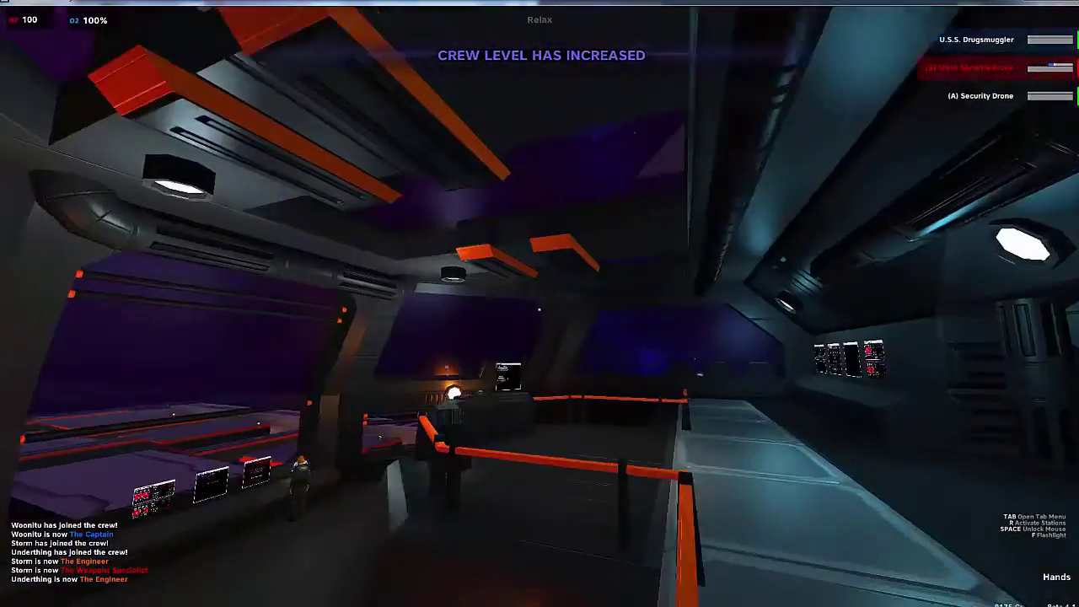
key(w)
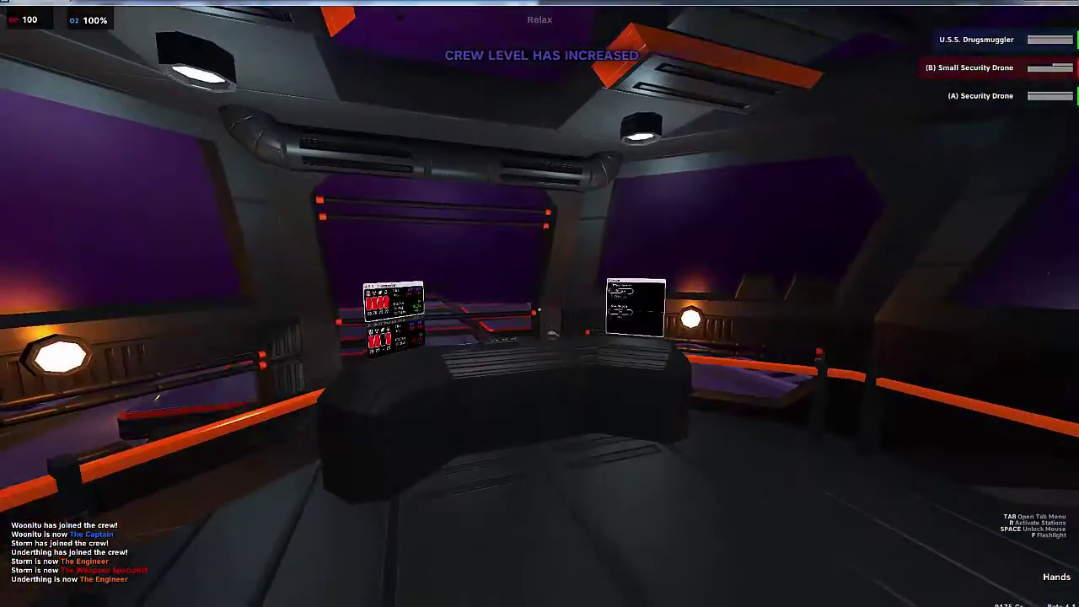
key(w)
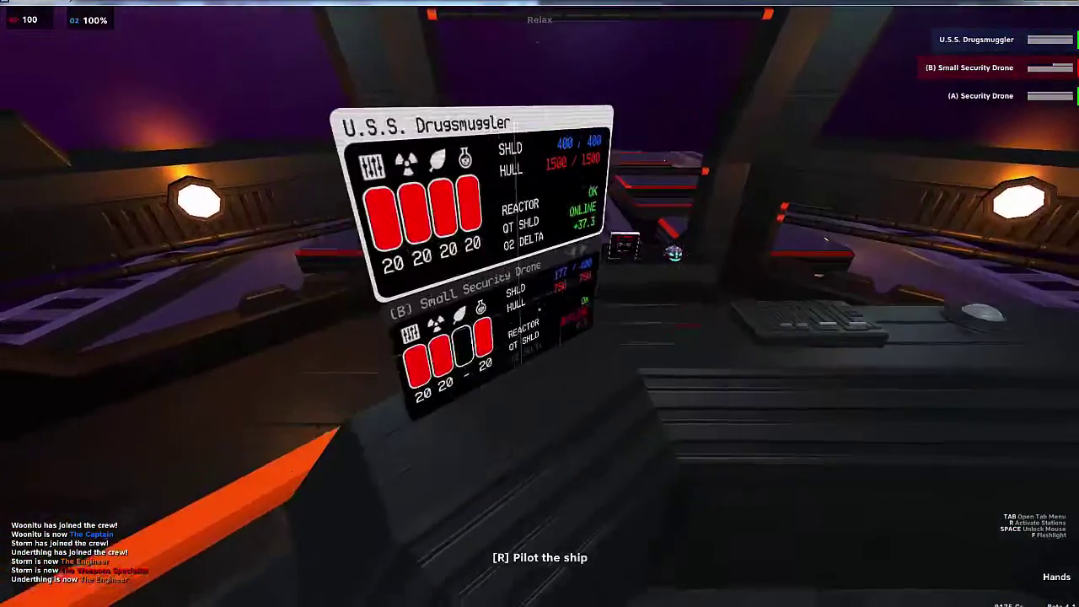
key(r)
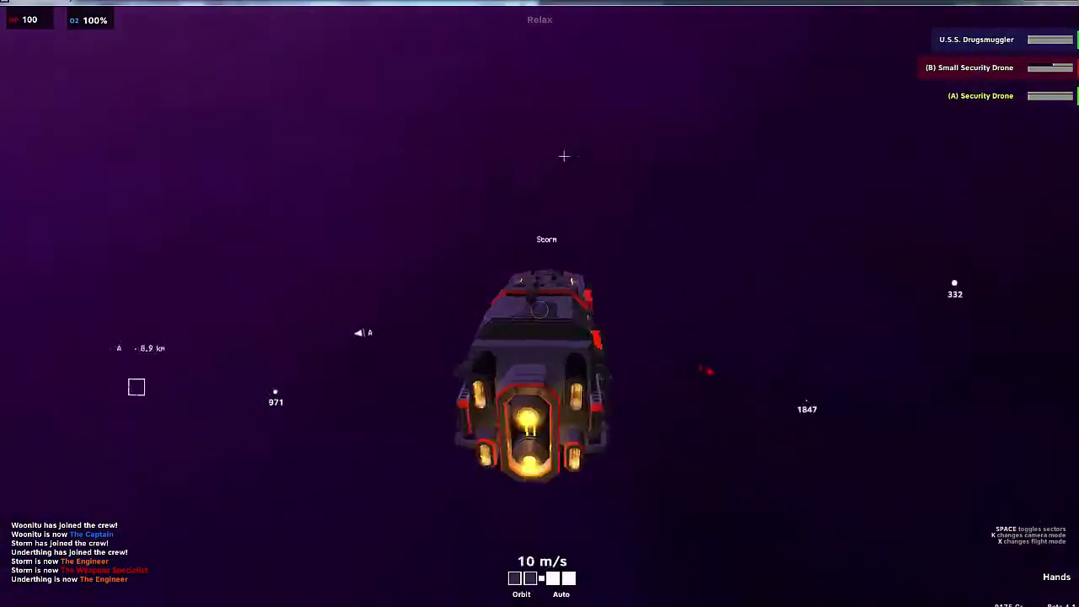
key(w)
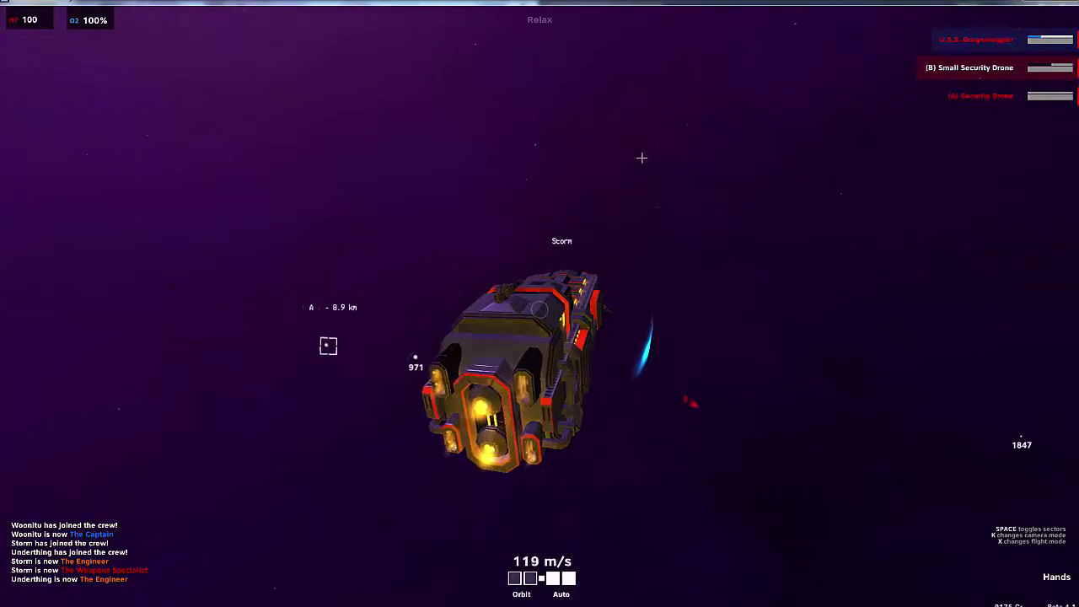
Select sector 971 on the starmap as the warp destination.
key(Tab)
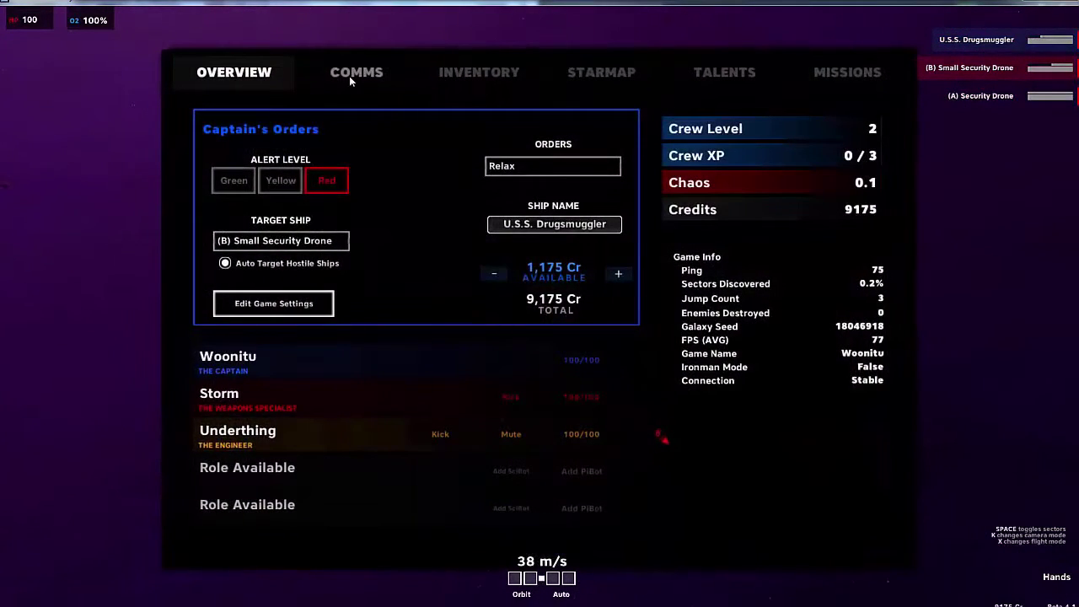
click(355, 72)
click(479, 72)
click(601, 72)
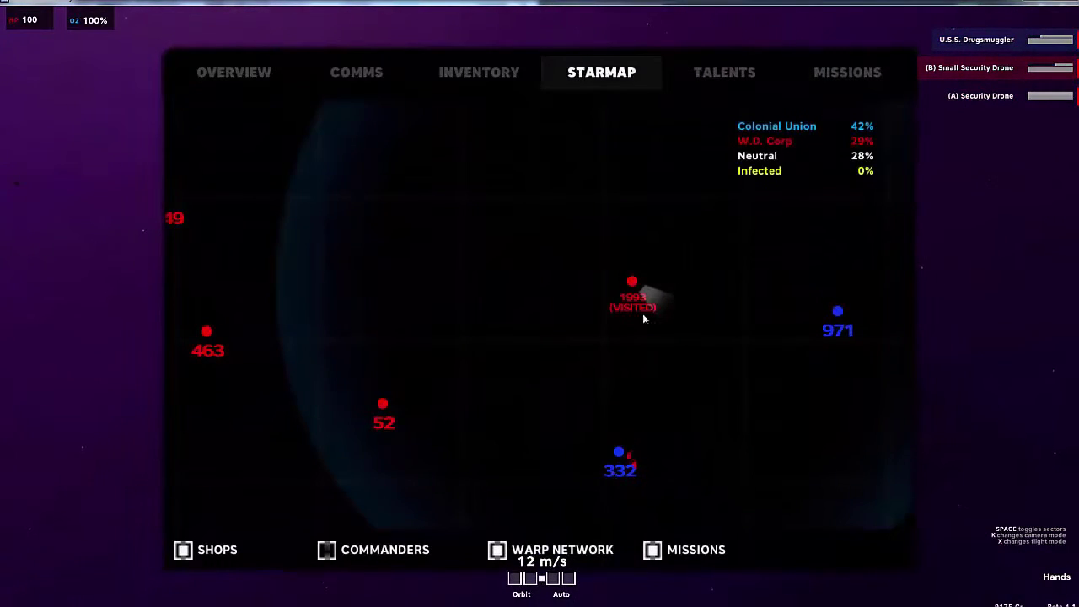
drag(691, 402, 613, 354)
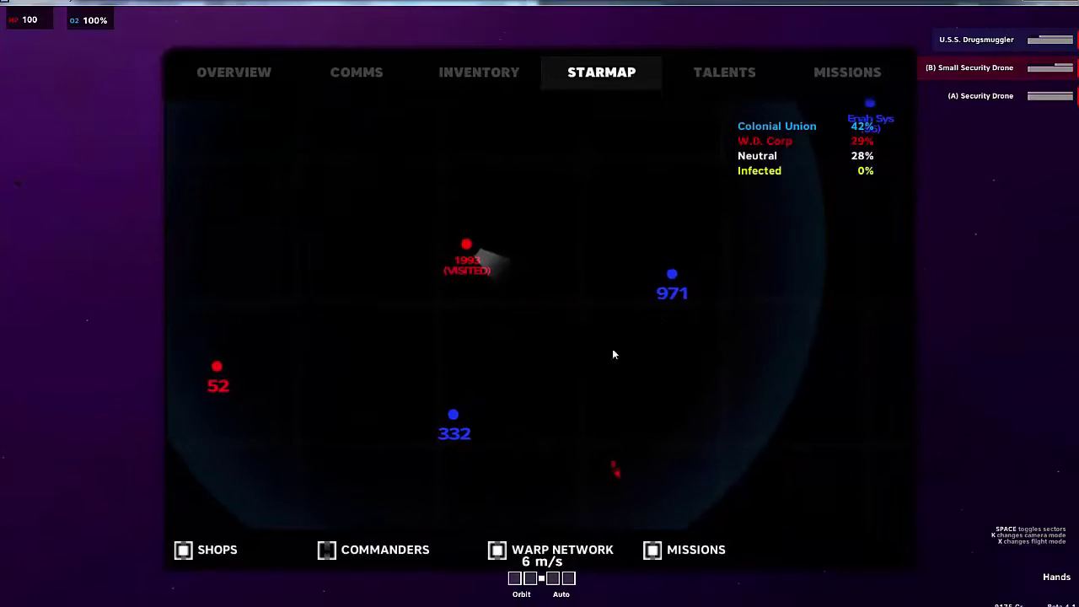
click(680, 276)
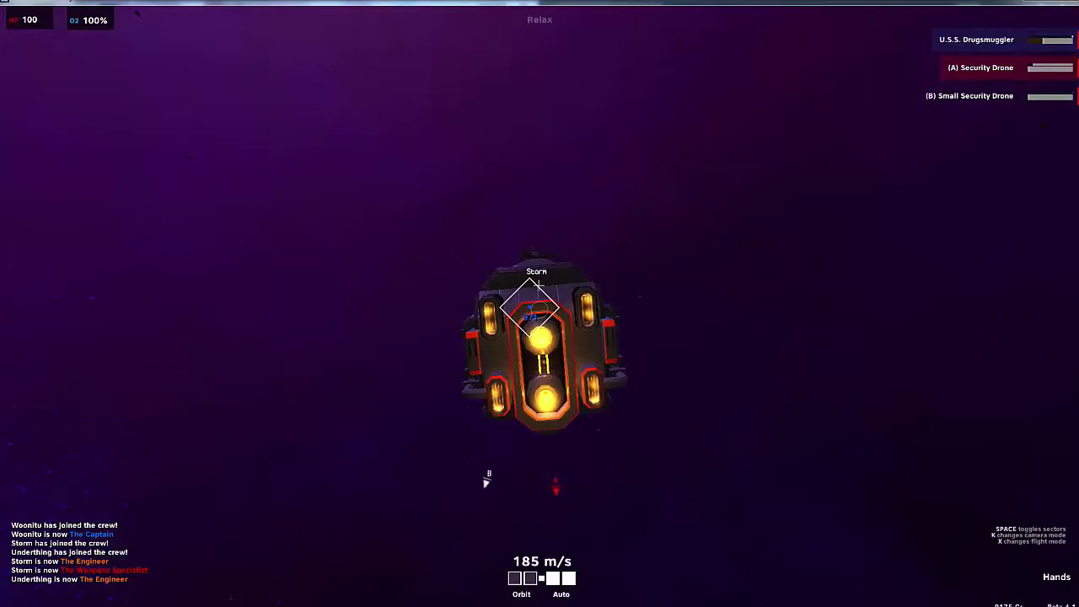
Orbit the camera around the U.S.S. Drugsmuggler during the flight toward the 971 marker.
drag(540, 303, 421, 126)
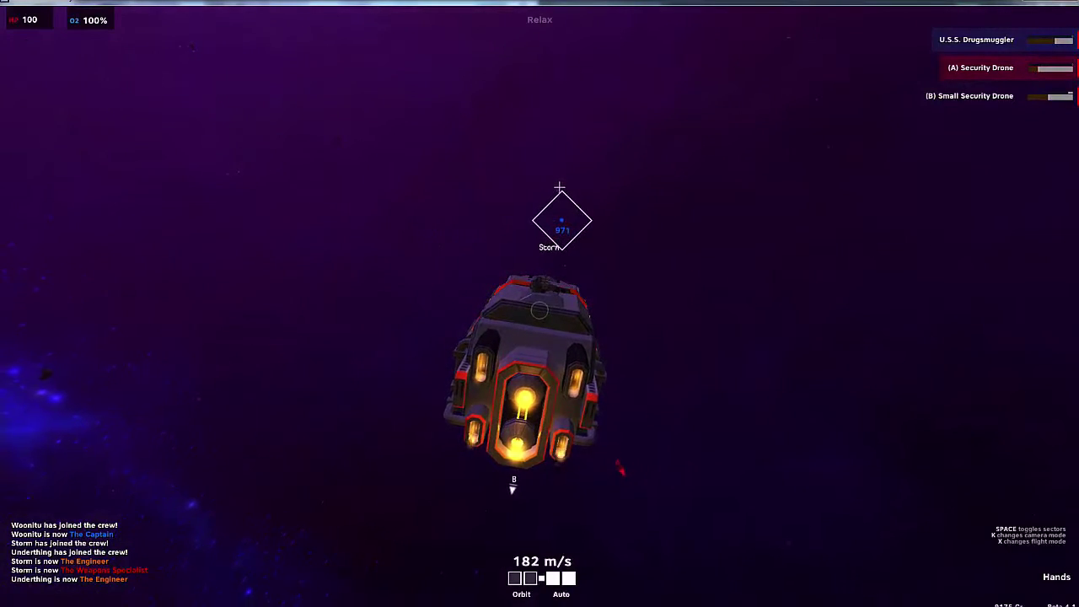
drag(556, 194, 337, 295)
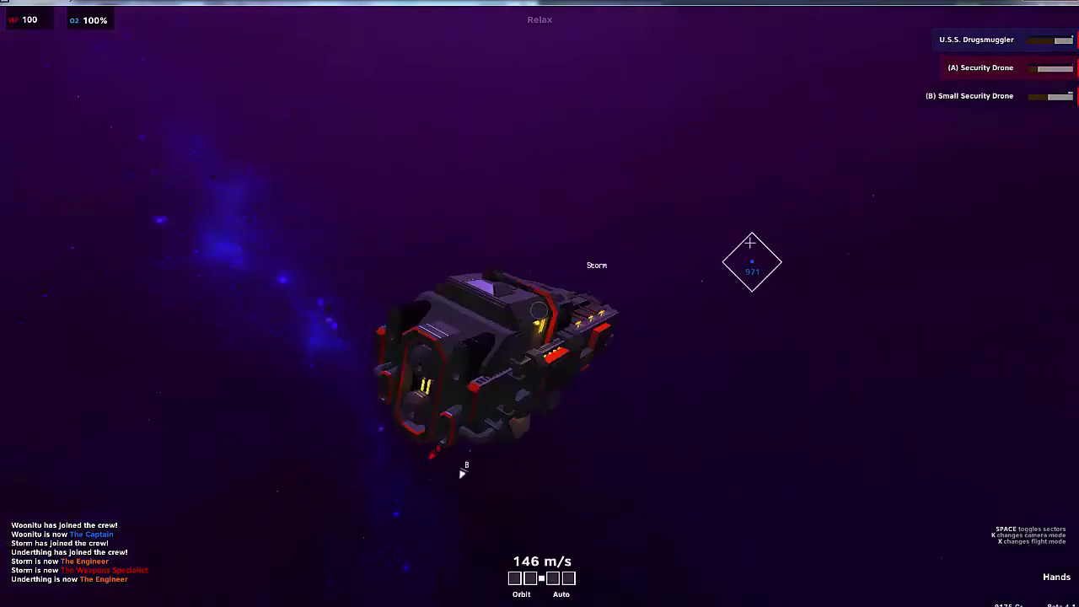
drag(539, 303, 337, 168)
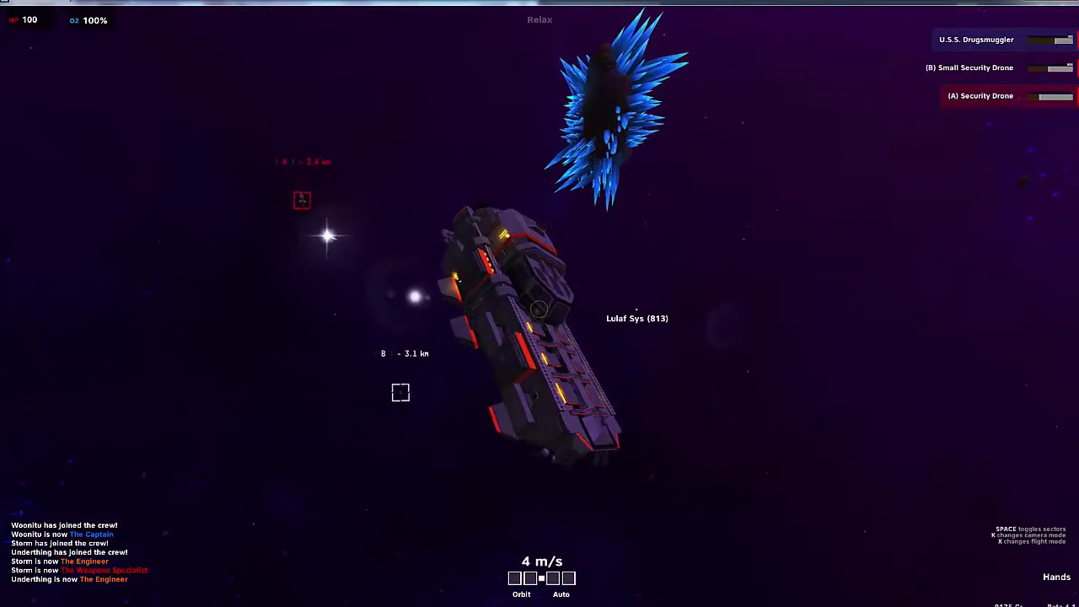
Swing the view rearward and thrust away from the drones toward 971 until destroyed.
drag(539, 303, 637, 455)
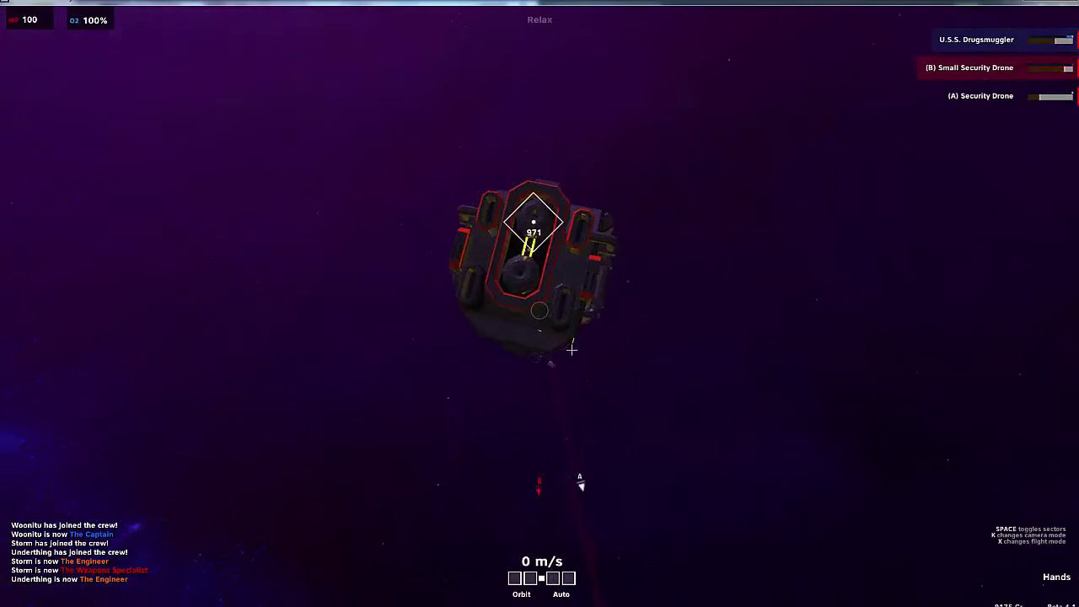
key(w)
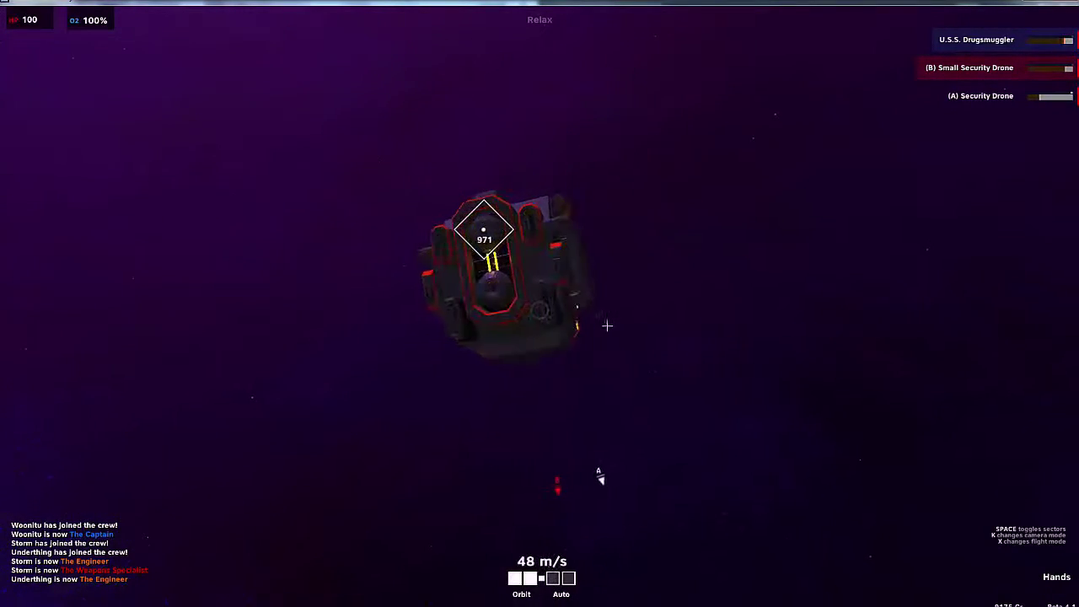
key(w)
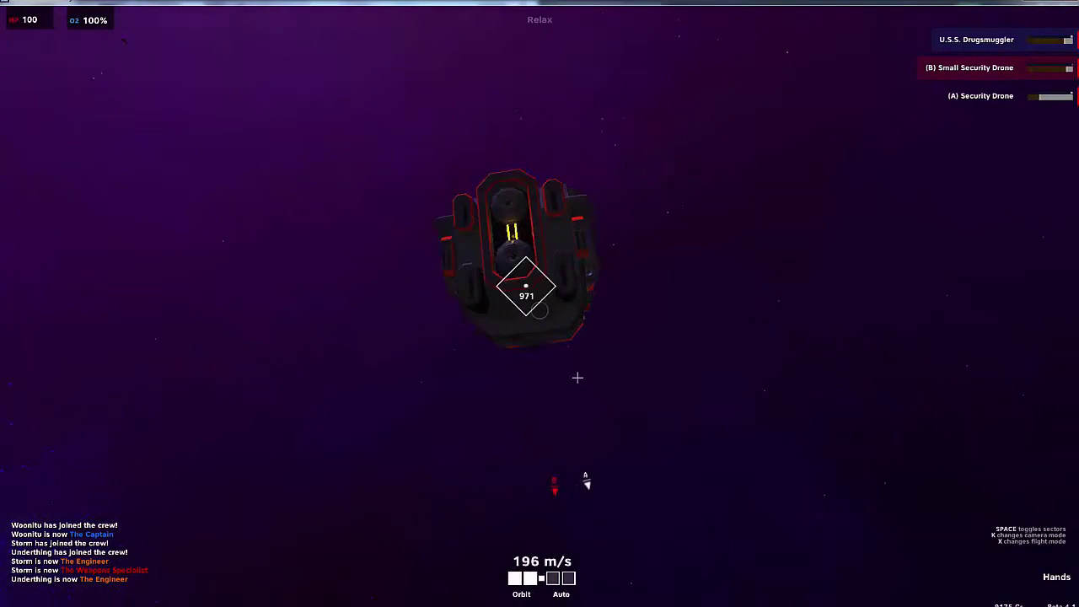
key(w)
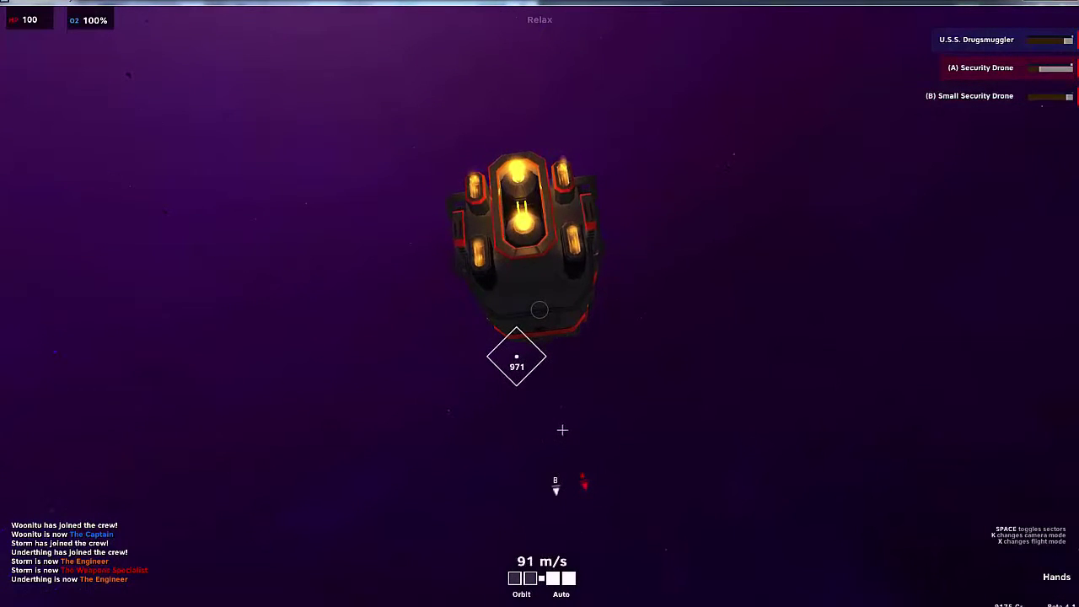
key(w)
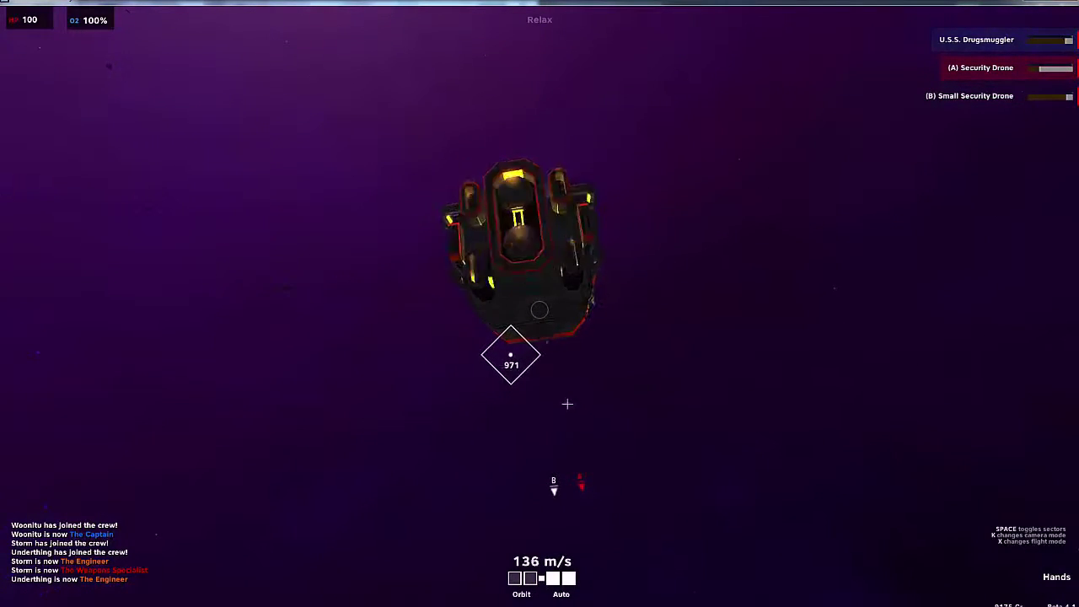
key(space)
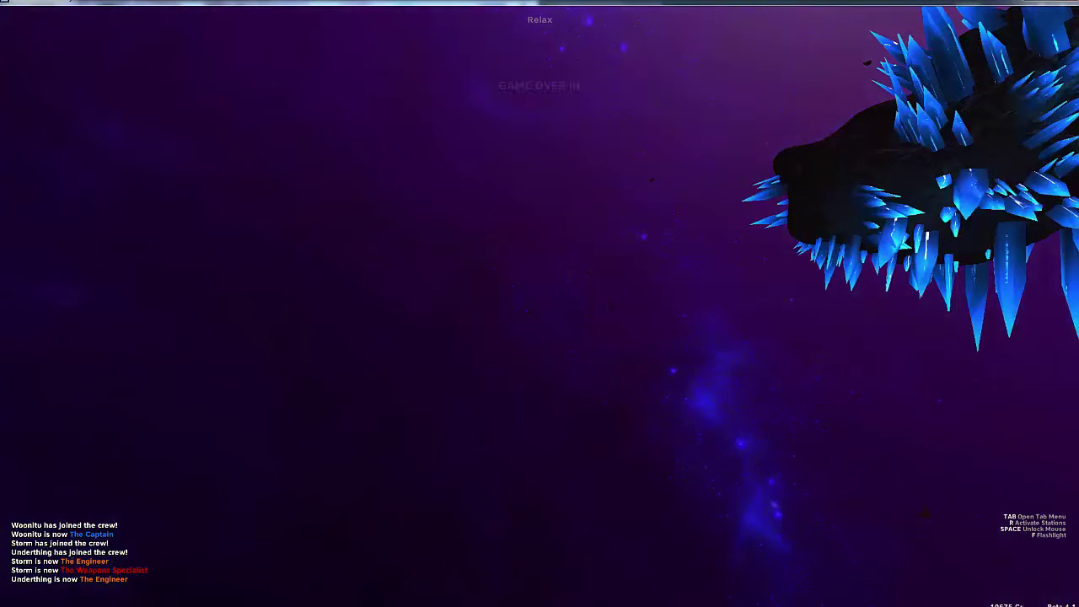